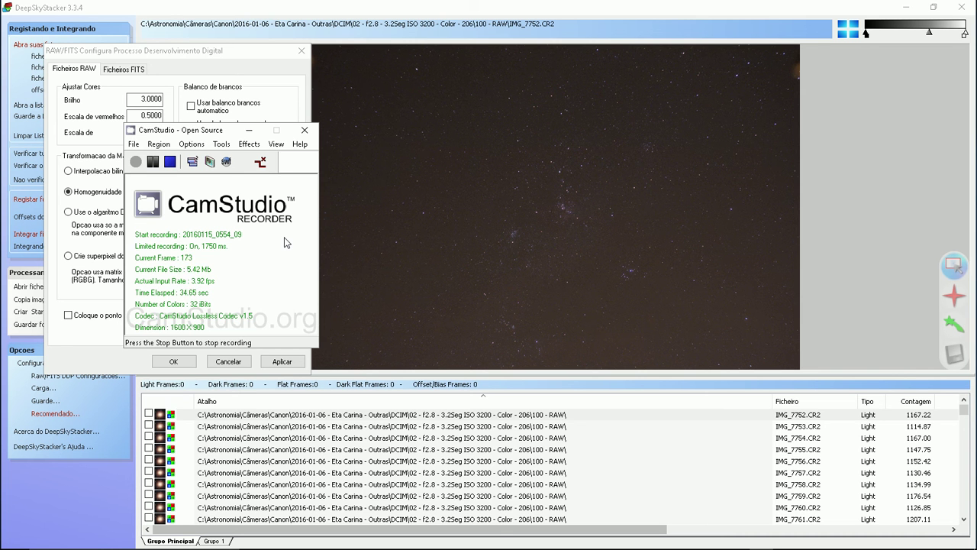
Uncover the RAW/FITS development settings, move them clear of the photo preview, and inspect the brightness and red scale fields.
{"action": "left_click", "coordinate": [249, 129]}
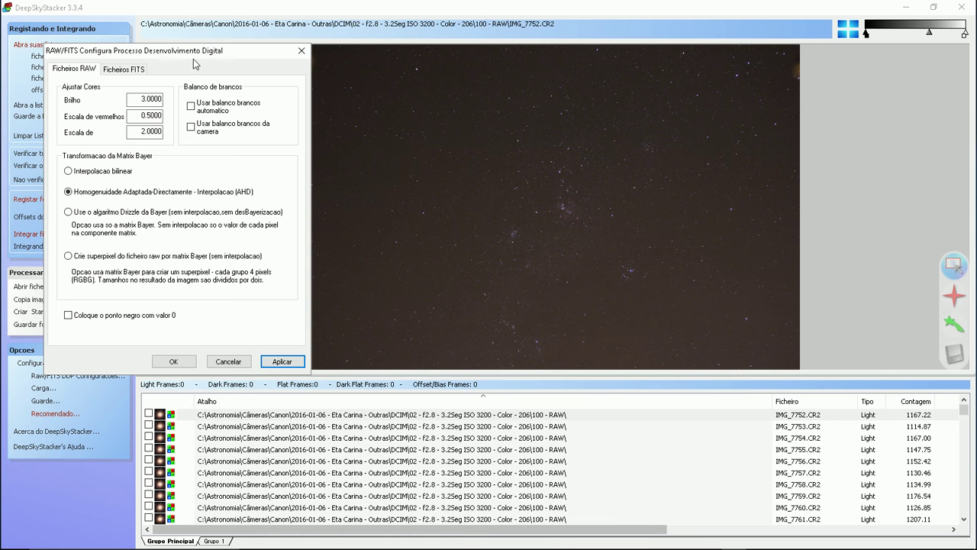
{"action": "left_click_drag", "start_coordinate": [196, 55], "coordinate": [159, 48]}
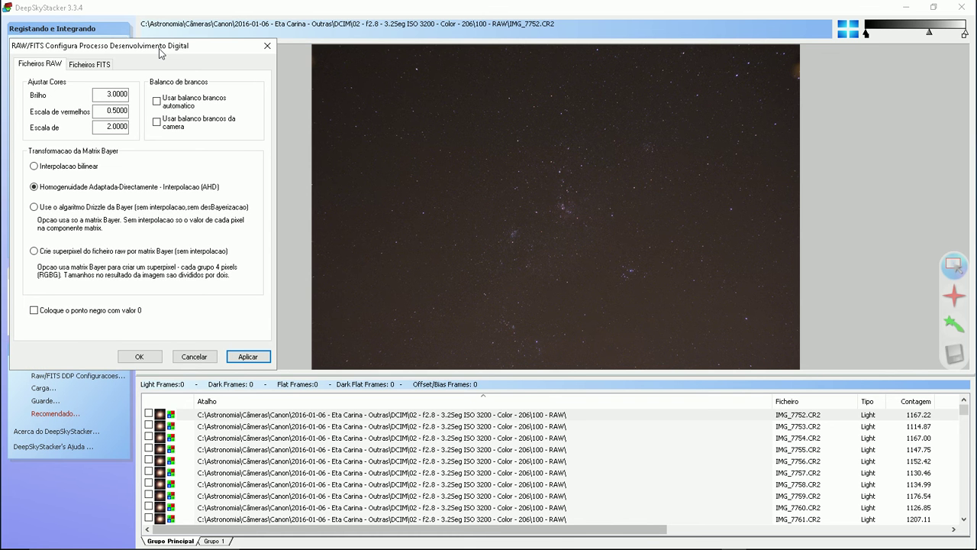
{"action": "left_click", "coordinate": [109, 93]}
{"action": "left_click", "coordinate": [116, 111]}
{"action": "left_click", "coordinate": [114, 99]}
{"action": "left_click_drag", "start_coordinate": [112, 93], "coordinate": [102, 93]}
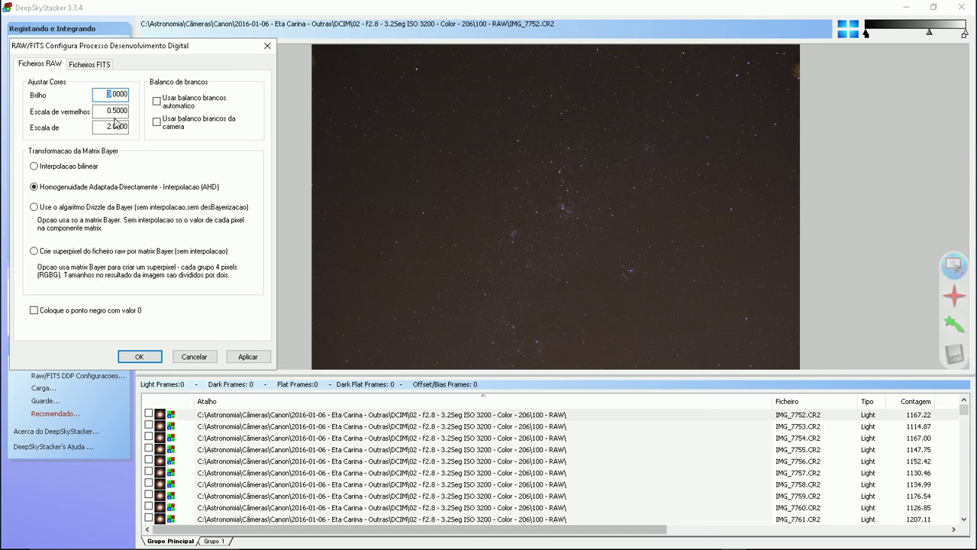
Compare the stacked nebula results in the other open DeepSkyStacker windows and return to the one with the RAW settings.
{"action": "mouse_move", "coordinate": [133, 549]}
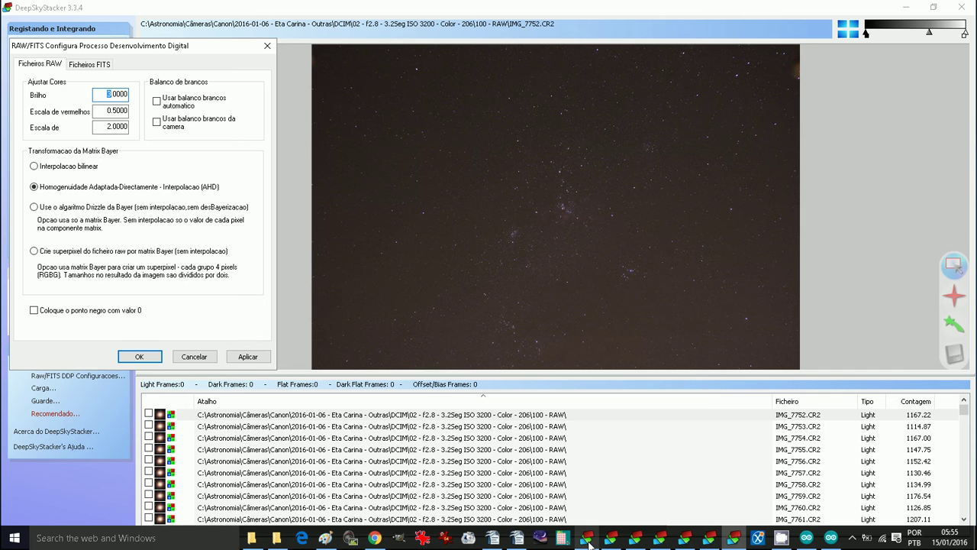
{"action": "left_click", "coordinate": [589, 540]}
{"action": "left_click", "coordinate": [615, 543]}
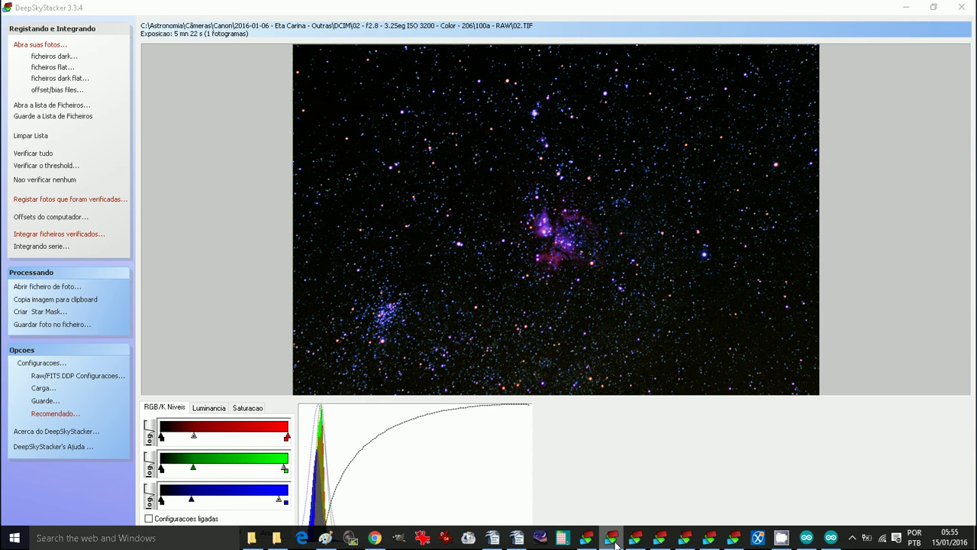
{"action": "left_click", "coordinate": [638, 541]}
{"action": "left_click", "coordinate": [659, 540]}
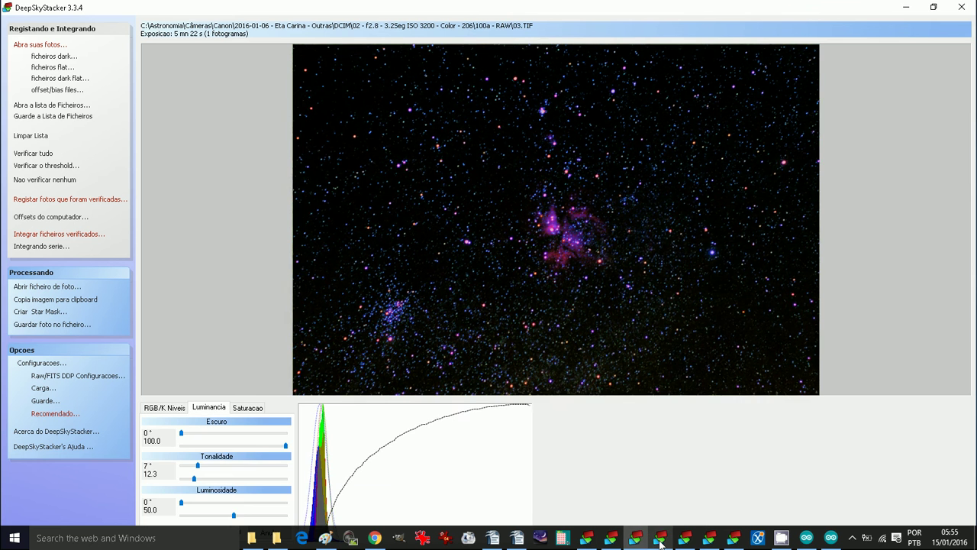
{"action": "left_click", "coordinate": [684, 541]}
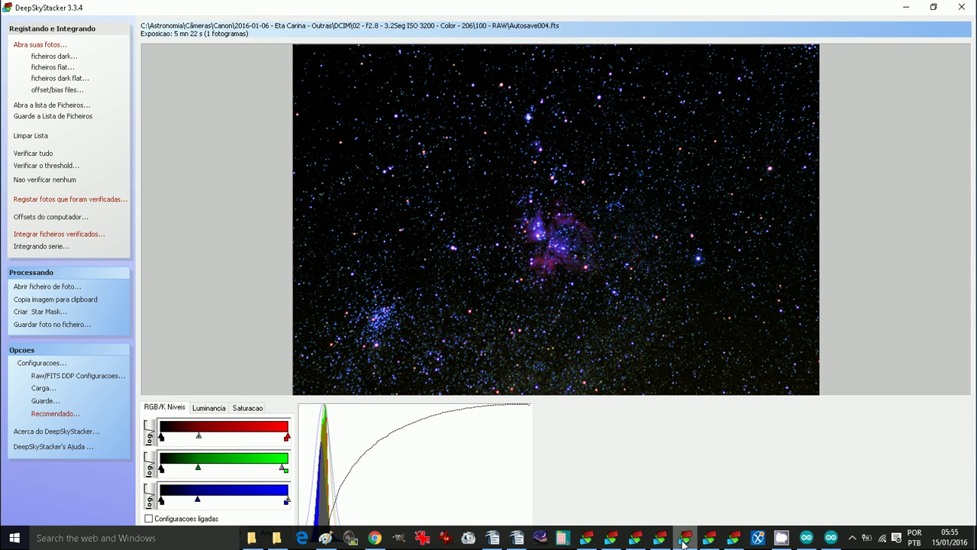
{"action": "left_click", "coordinate": [669, 546]}
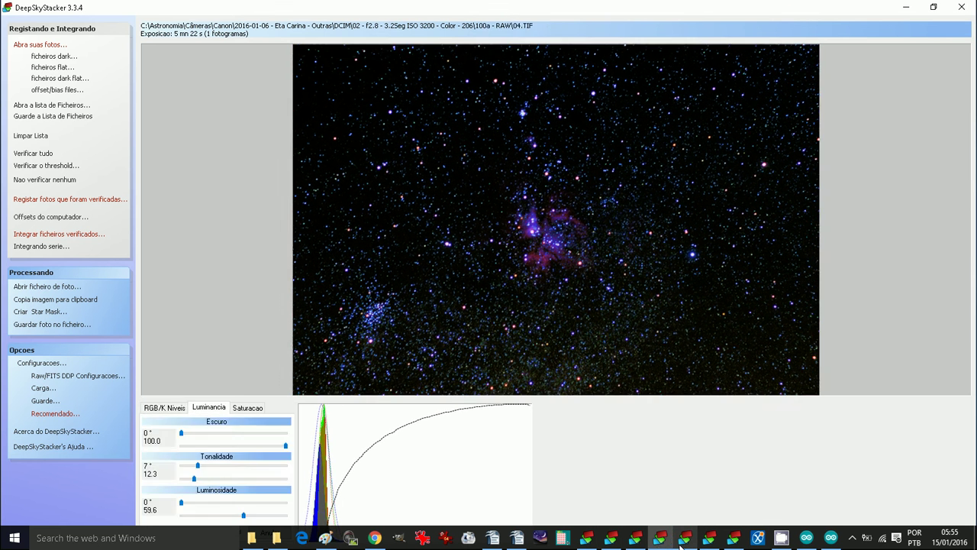
{"action": "left_click", "coordinate": [685, 546]}
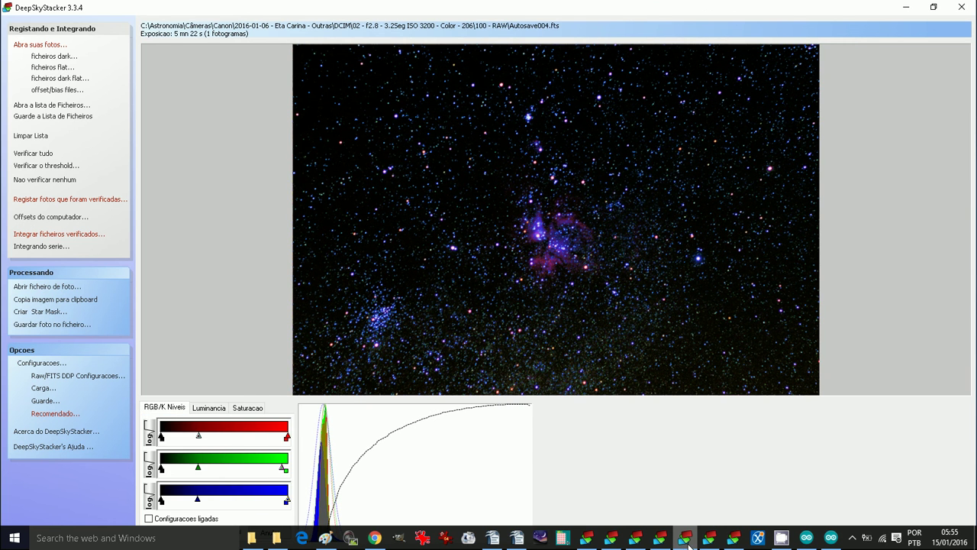
{"action": "left_click", "coordinate": [733, 539]}
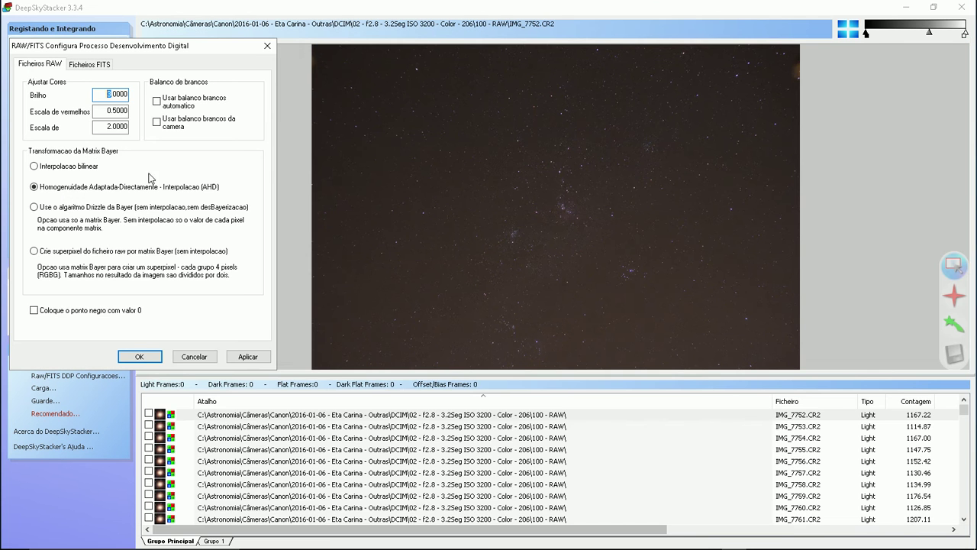
Set the RAW brightness (Brilho) to 8 and apply it to the preview.
{"action": "left_click", "coordinate": [106, 110]}
{"action": "left_click_drag", "start_coordinate": [109, 93], "coordinate": [104, 93]}
{"action": "type", "text": "8"}
{"action": "left_click", "coordinate": [256, 359]}
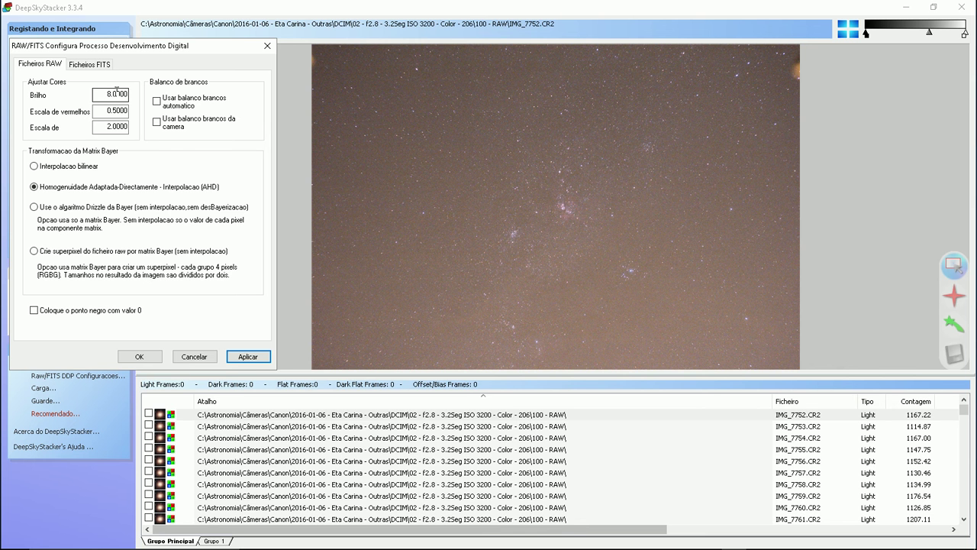
Set the RAW brightness (Brilho) back to 3 and apply it to the preview.
{"action": "left_click_drag", "start_coordinate": [112, 95], "coordinate": [102, 97]}
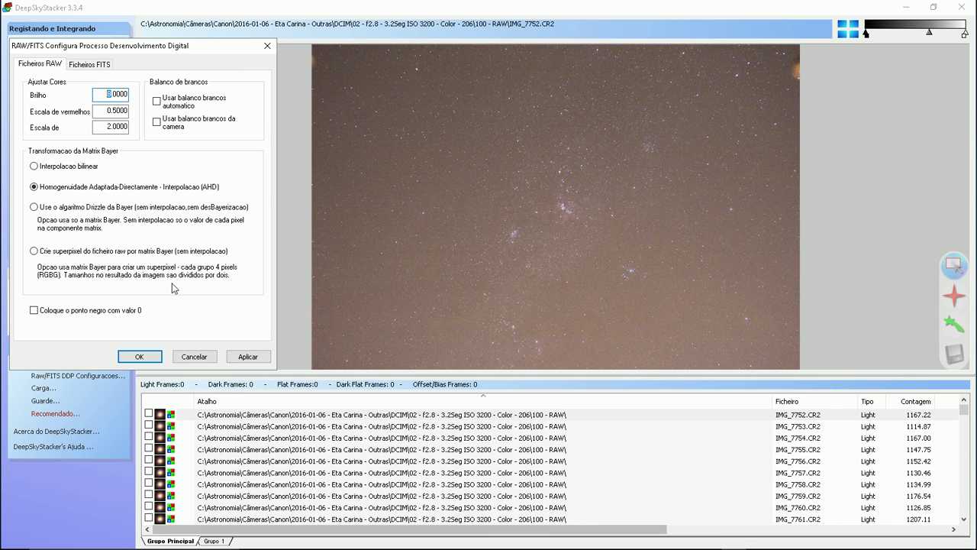
{"action": "type", "text": "3"}
{"action": "left_click", "coordinate": [247, 357]}
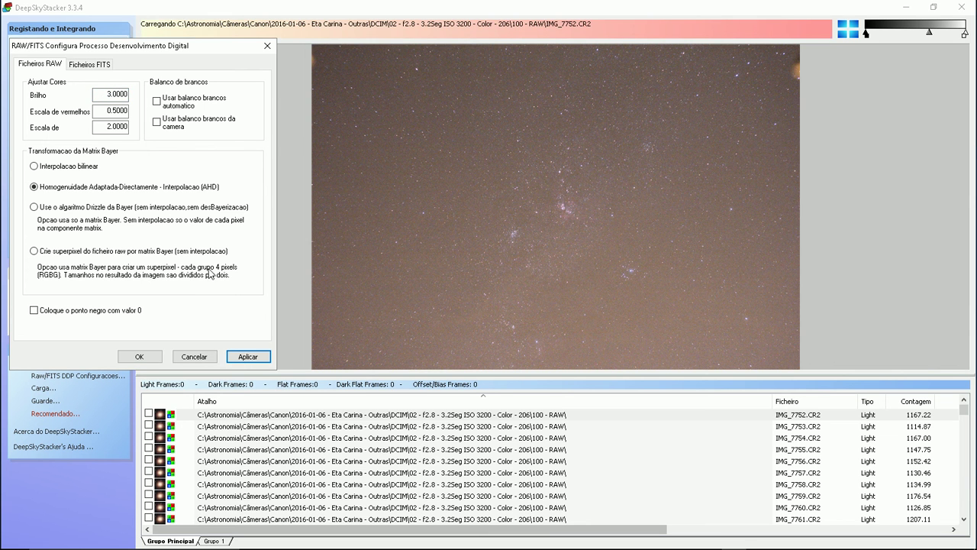
Examine the two colour scale fields below the brightness and cancel the RAW/FITS development settings.
{"action": "left_click", "coordinate": [111, 108]}
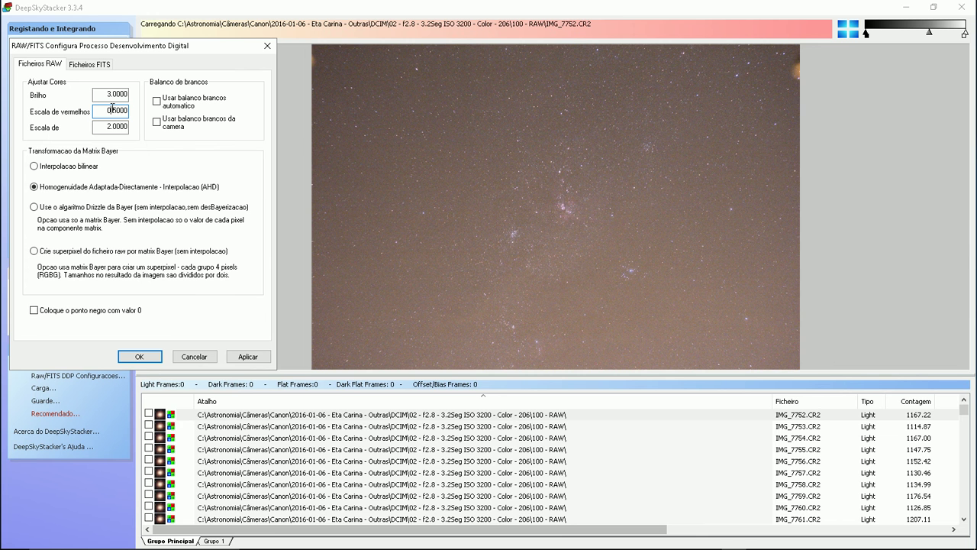
{"action": "key", "text": "Tab"}
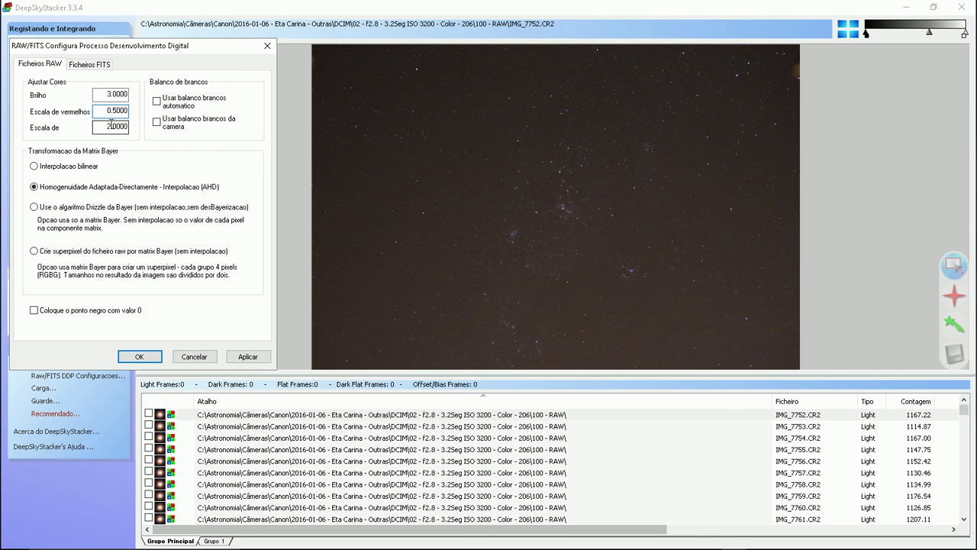
{"action": "left_click", "coordinate": [108, 127]}
{"action": "left_click", "coordinate": [195, 355]}
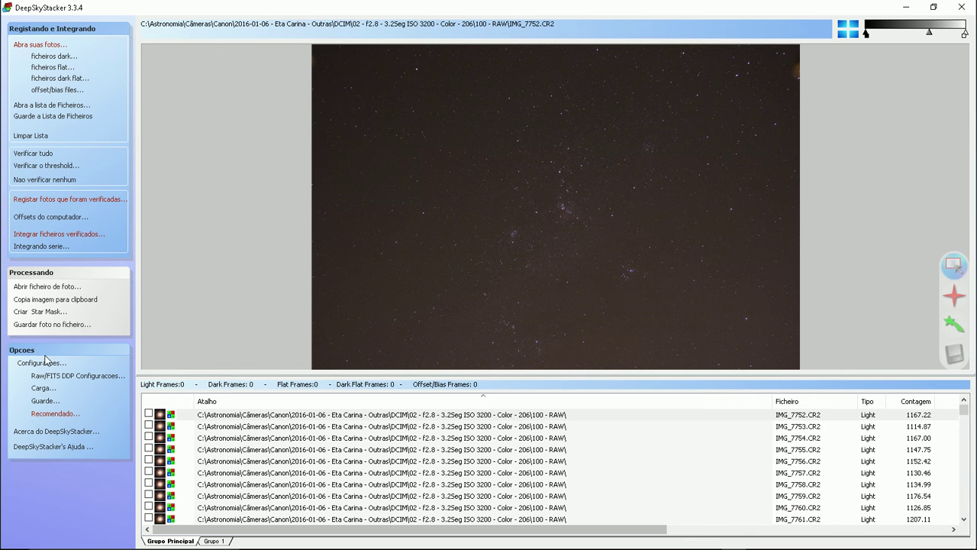
Review the Light frame integration modes in the integration parameters and close them without changes.
{"action": "left_click", "coordinate": [44, 361]}
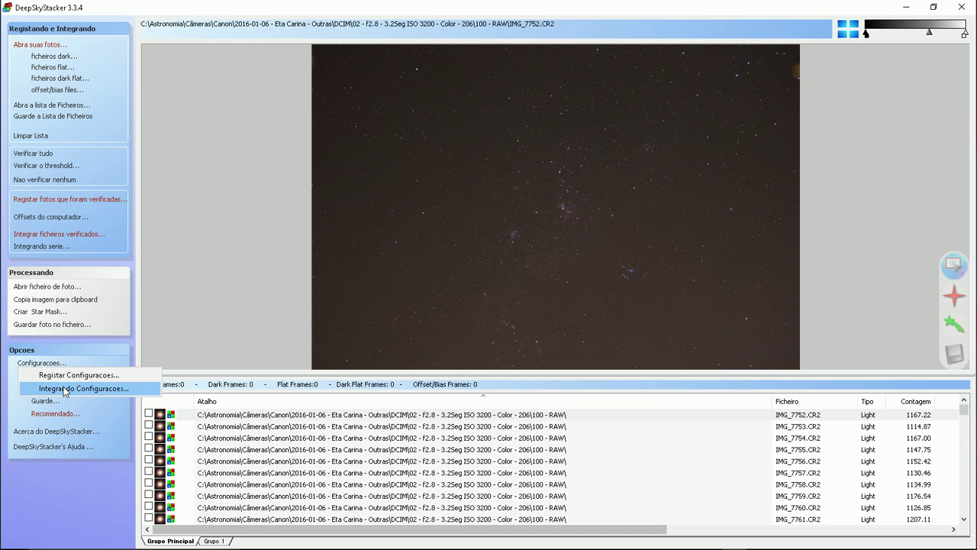
{"action": "left_click", "coordinate": [65, 390]}
{"action": "left_click", "coordinate": [422, 181]}
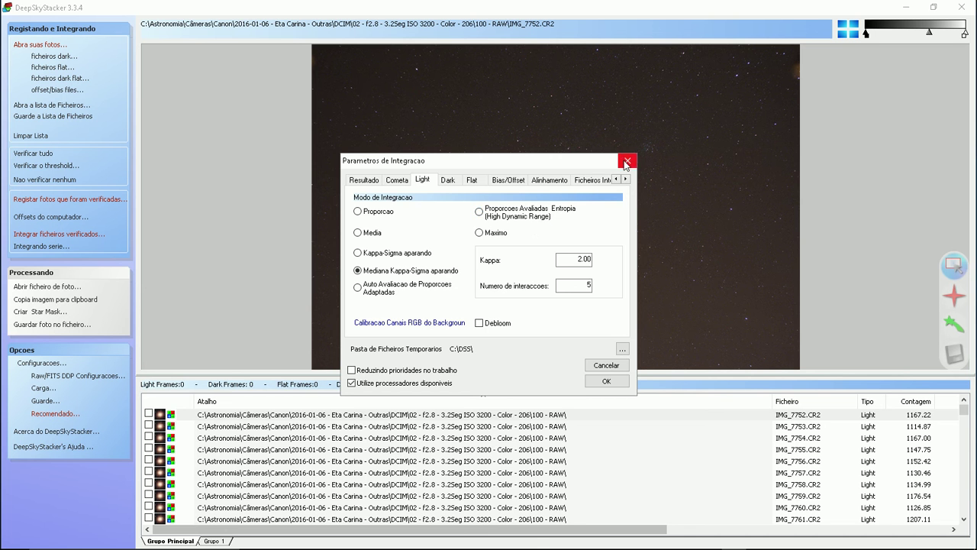
{"action": "left_click", "coordinate": [626, 162]}
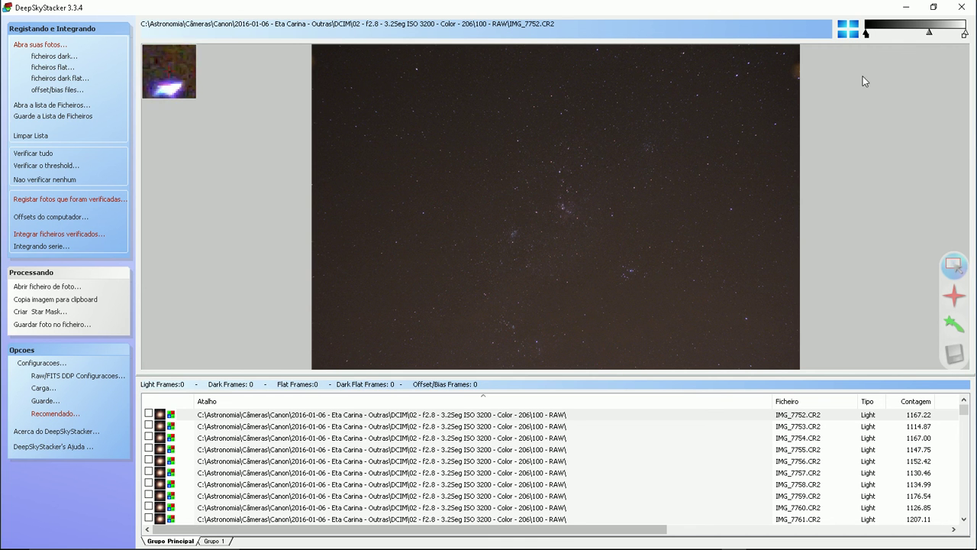
Close the Eta Carina session without saving its changes and switch to the DeepSkyStacker window with the Orion JPG frames.
{"action": "left_click", "coordinate": [961, 9]}
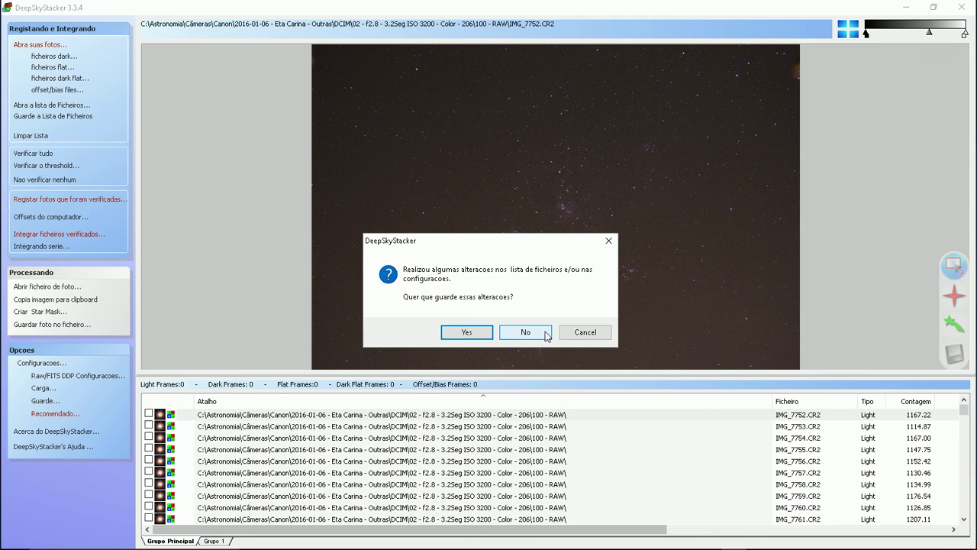
{"action": "left_click", "coordinate": [526, 332]}
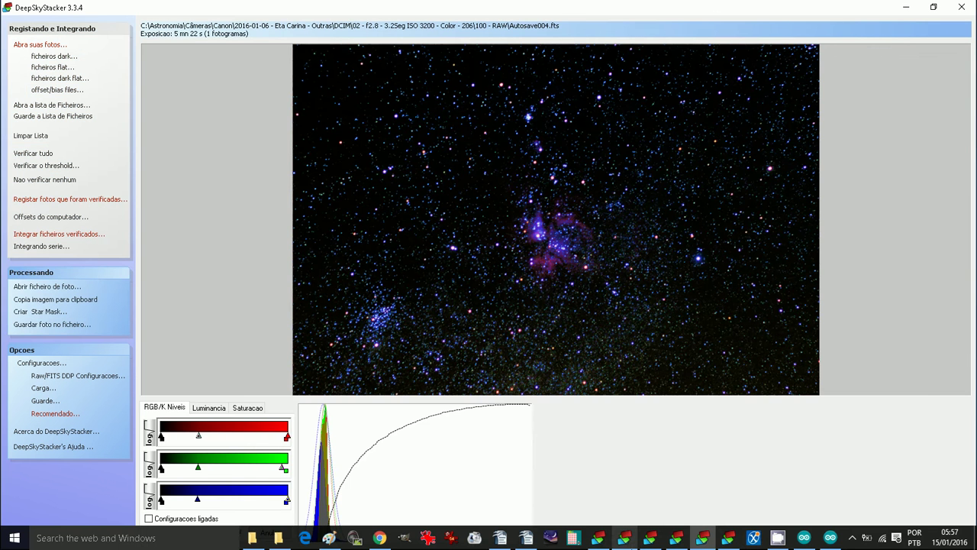
{"action": "left_click", "coordinate": [727, 538]}
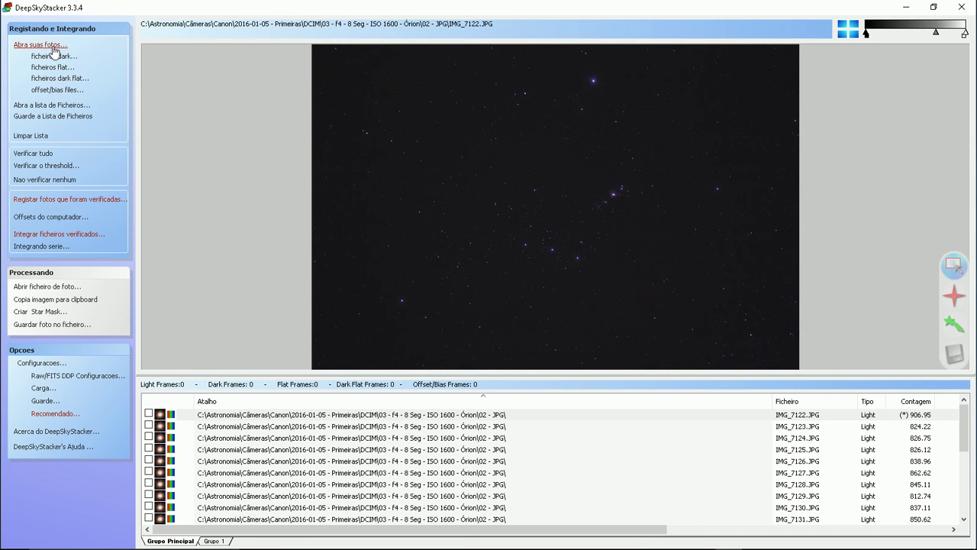
View the files available for loading as light frames and dismiss the file selection without opening any.
{"action": "left_click", "coordinate": [53, 47]}
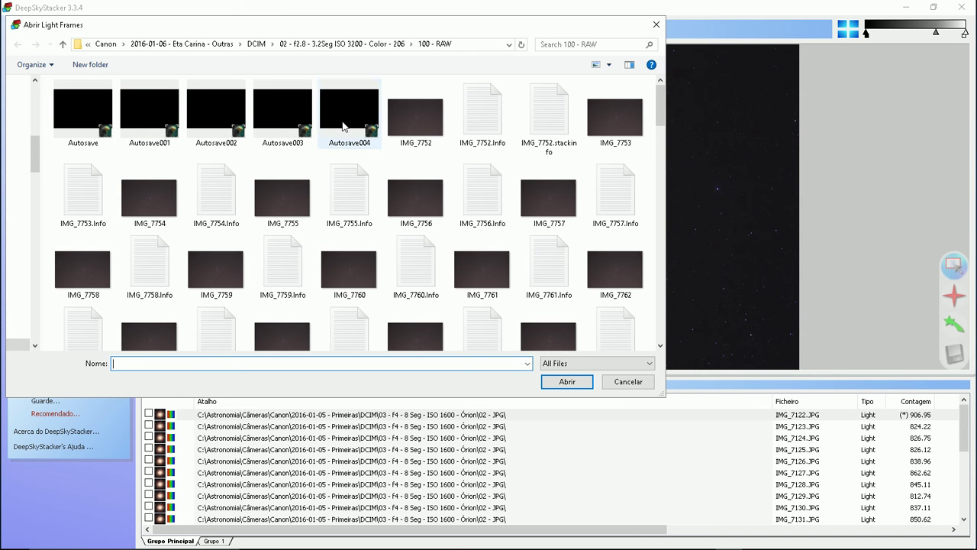
{"action": "left_click", "coordinate": [656, 26]}
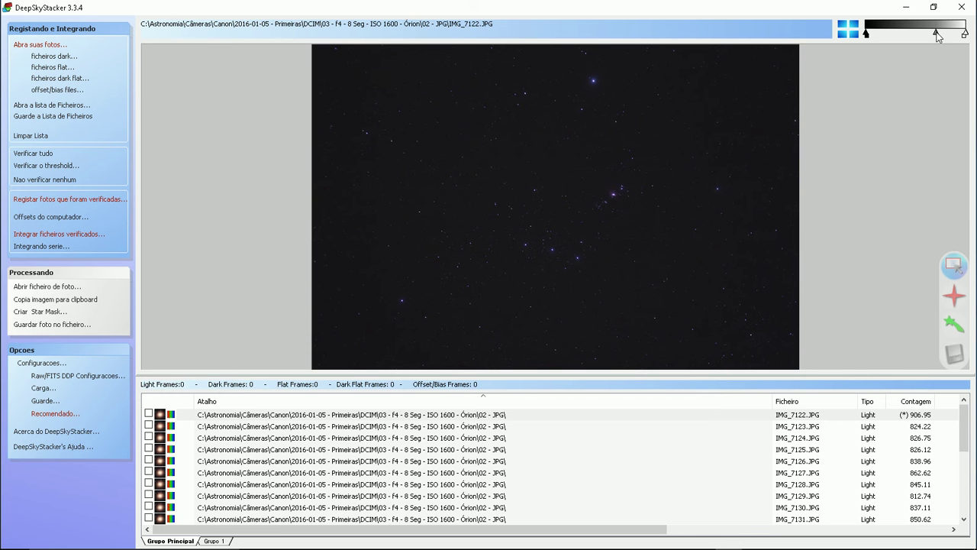
Brighten the preview by lowering its midtone level and check all frames in the list.
{"action": "left_click_drag", "start_coordinate": [936, 34], "coordinate": [913, 34]}
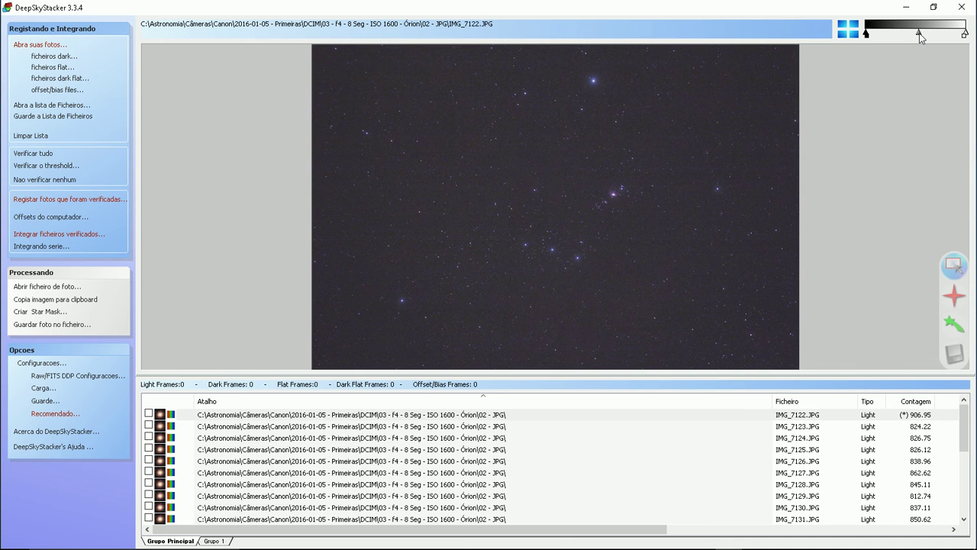
{"action": "left_click", "coordinate": [38, 156]}
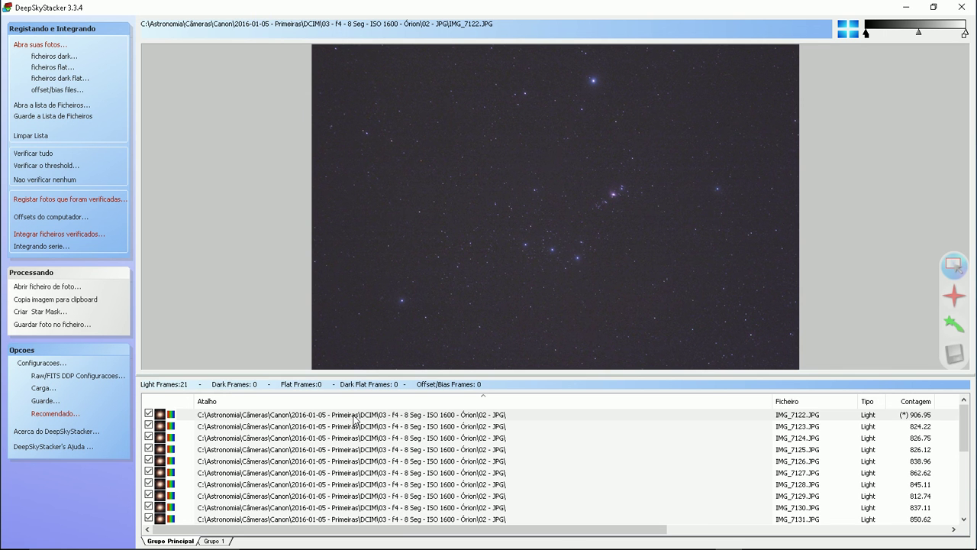
Inspect the reference frame option for IMG_7122.JPG without changing it.
{"action": "right_click", "coordinate": [355, 419]}
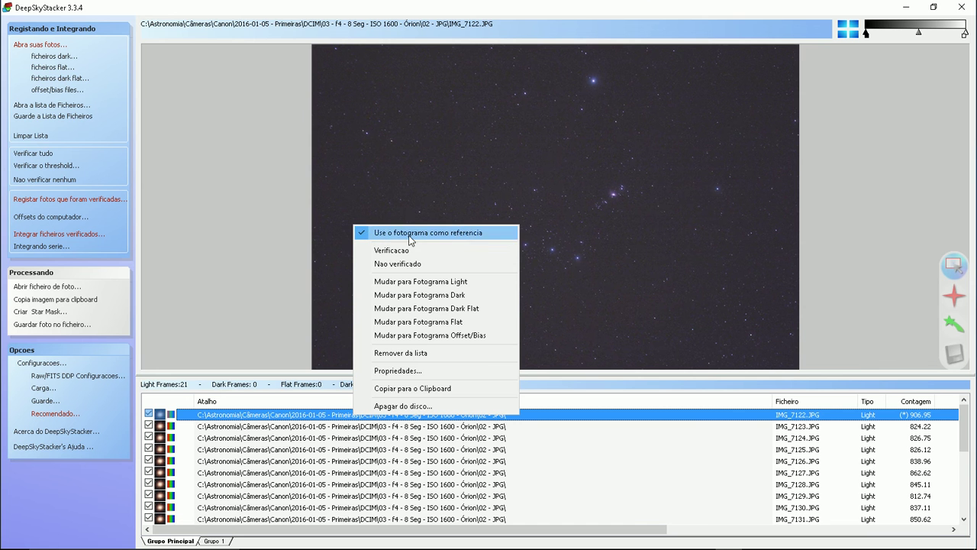
{"action": "left_click", "coordinate": [204, 301]}
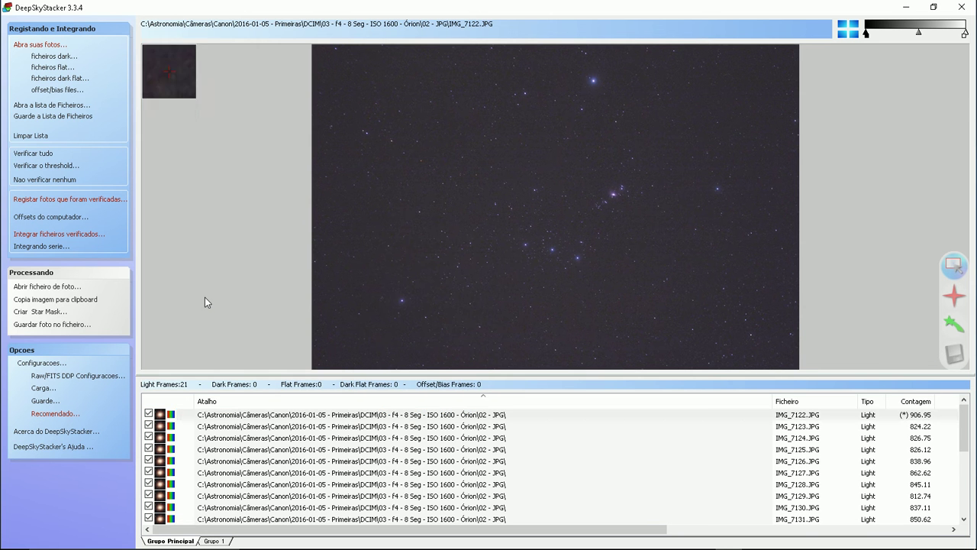
Step through the Orion frames from IMG_7122.JPG to IMG_7142.JPG to compare star positions, and return to the first frame.
{"action": "left_click", "coordinate": [332, 418]}
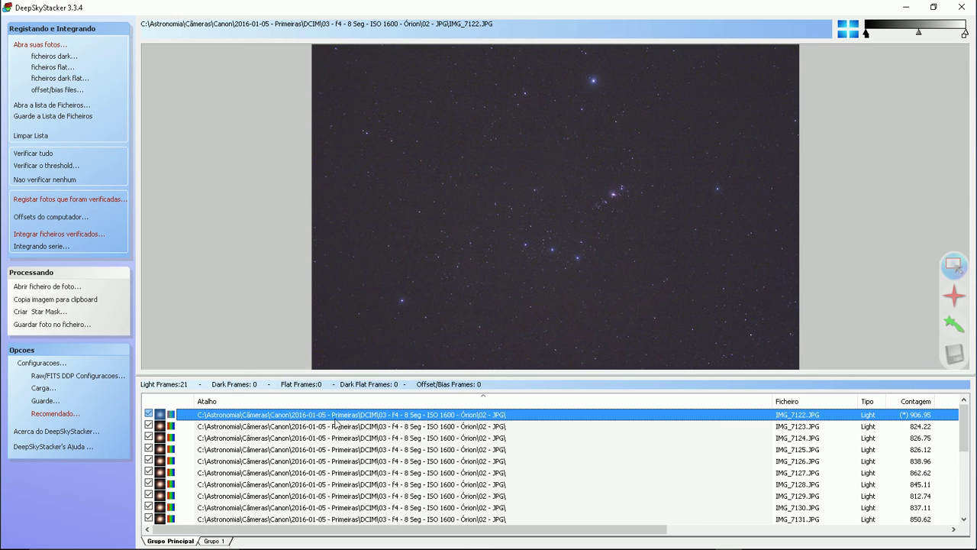
{"action": "key", "text": "Down"}
{"action": "key", "text": "Down"}
{"action": "key", "text": "Down"}
{"action": "key", "text": "Down"}
{"action": "key", "text": "Down"}
{"action": "key", "text": "Down"}
{"action": "key", "text": "Down"}
{"action": "key", "text": "Down"}
{"action": "key", "text": "Down"}
{"action": "key", "text": "Down"}
{"action": "key", "text": "Down"}
{"action": "key", "text": "Down"}
{"action": "key", "text": "Down"}
{"action": "key", "text": "Down"}
{"action": "key", "text": "Down"}
{"action": "key", "text": "Down"}
{"action": "key", "text": "Down"}
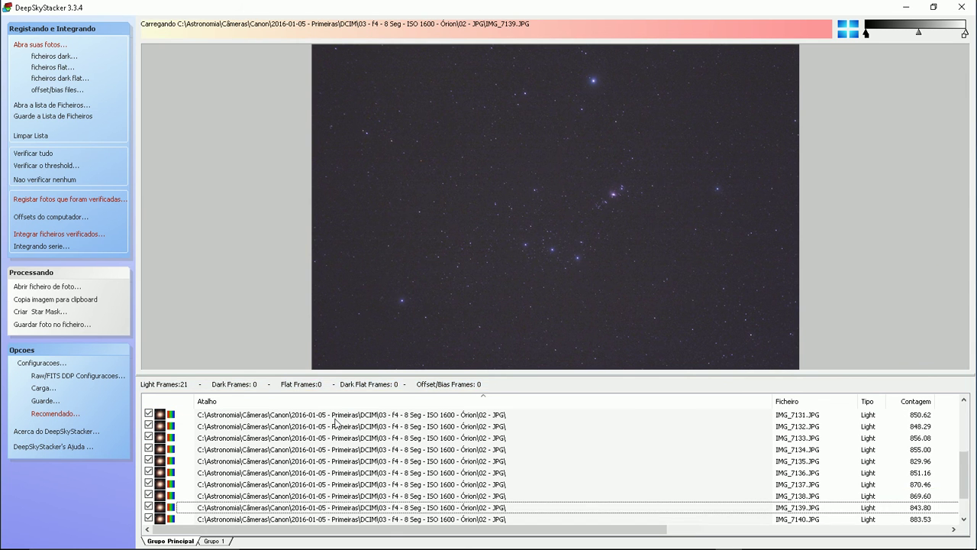
{"action": "key", "text": "Down"}
{"action": "key", "text": "Down"}
{"action": "key", "text": "Down"}
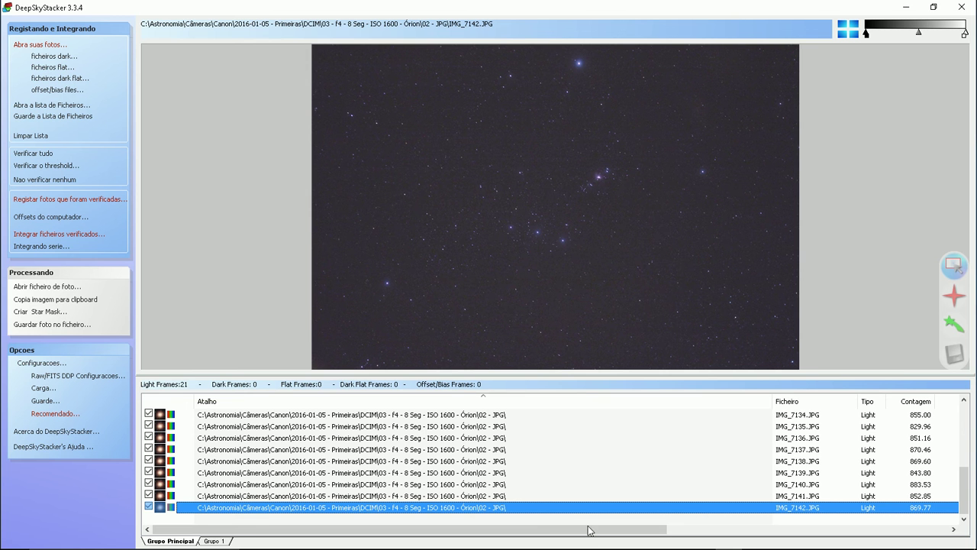
{"action": "key", "text": "Home"}
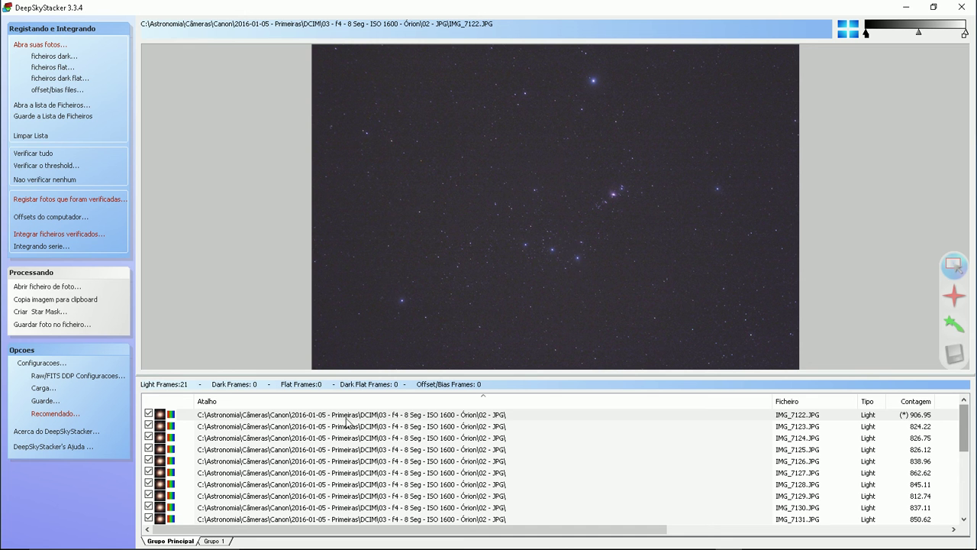
{"action": "left_click", "coordinate": [349, 416]}
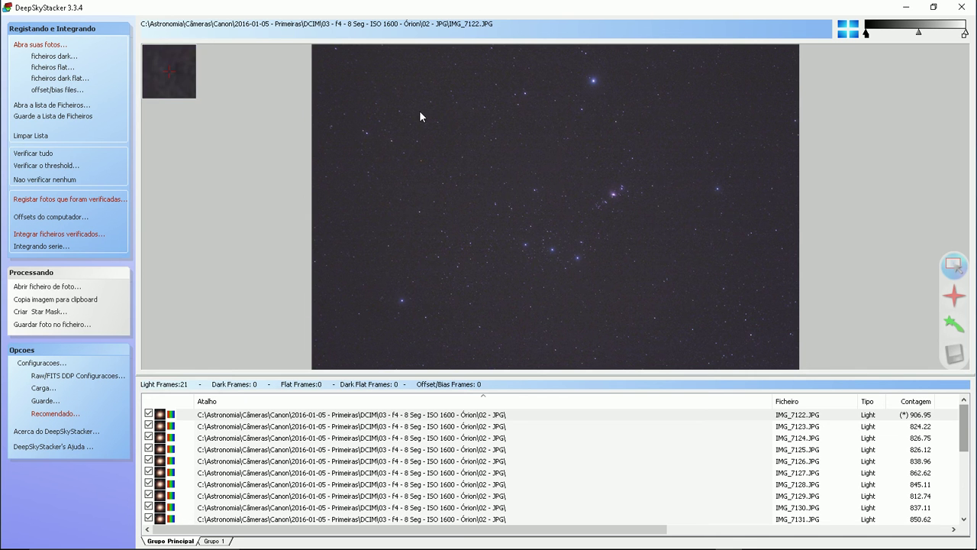
Mark a rectangular stacking area around the three belt stars and the bright nebula in the IMG_7122.JPG preview.
{"action": "left_click_drag", "start_coordinate": [419, 112], "coordinate": [672, 282]}
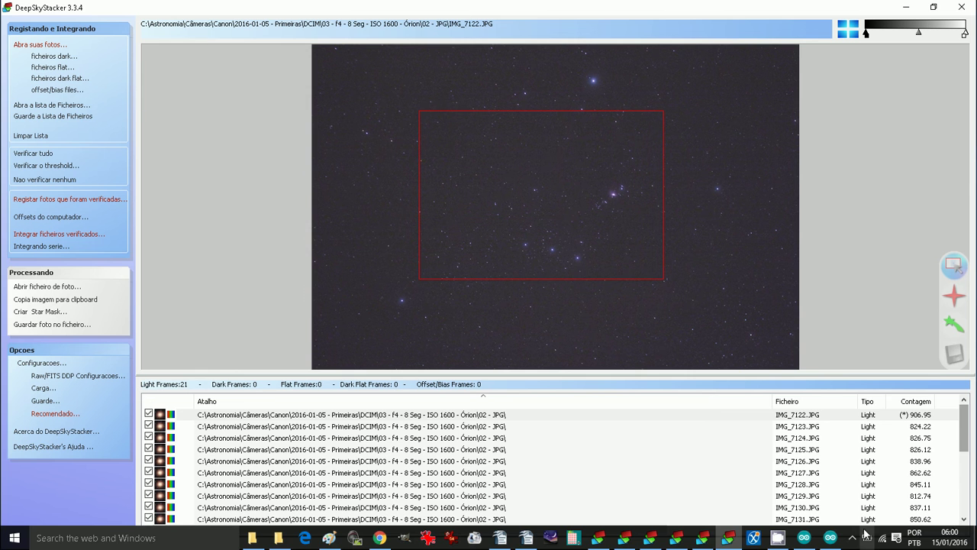
{"action": "left_click", "coordinate": [867, 540]}
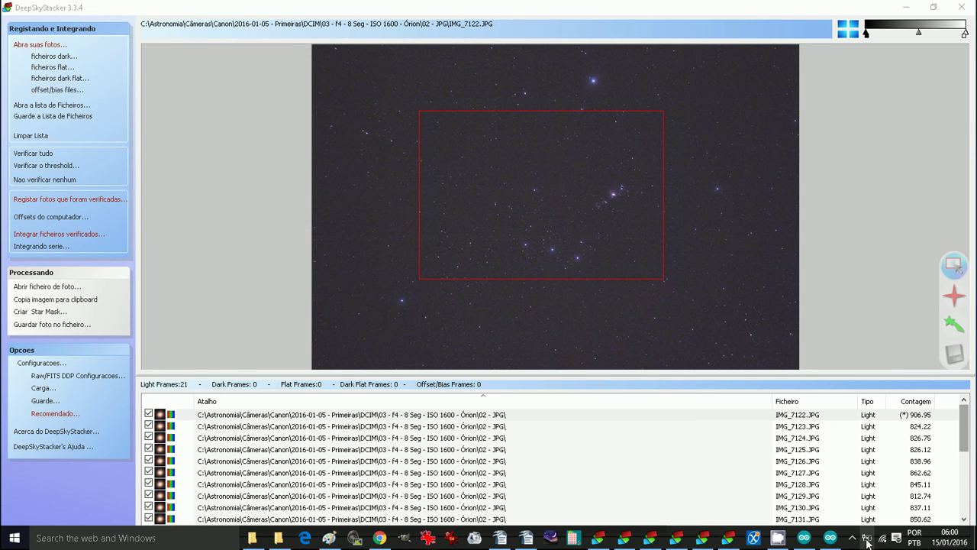
Check the power plan in the Windows additional power settings and close both settings windows.
{"action": "left_click", "coordinate": [820, 471]}
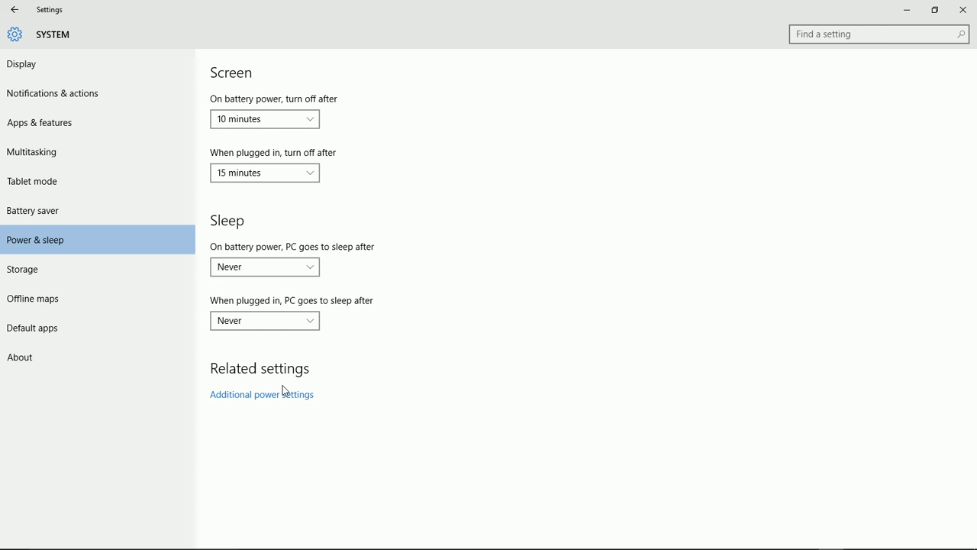
{"action": "left_click", "coordinate": [283, 393]}
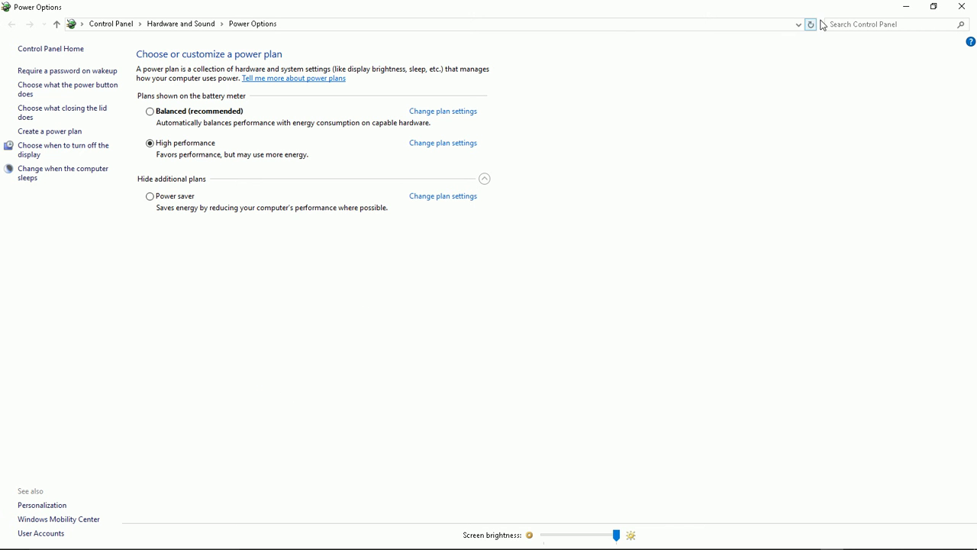
{"action": "left_click", "coordinate": [963, 6]}
{"action": "left_click", "coordinate": [965, 8]}
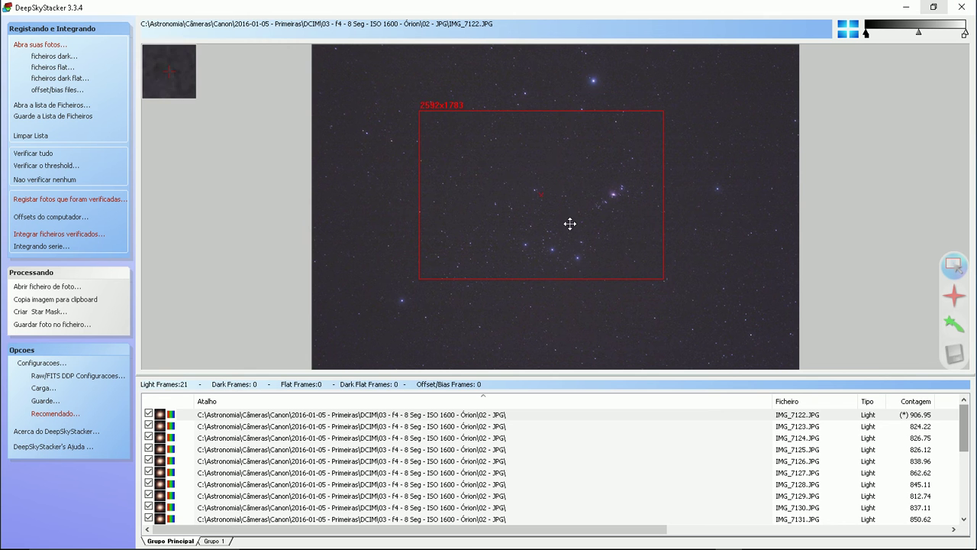
Shift the rectangular stacking area across the IMG_7122.JPG preview and clear the selection.
{"action": "left_click_drag", "start_coordinate": [569, 222], "coordinate": [634, 231]}
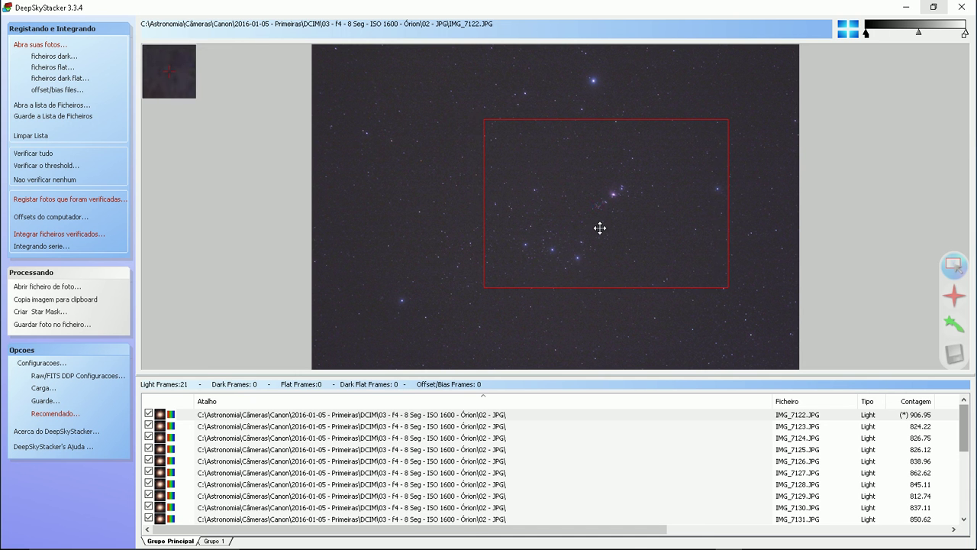
{"action": "left_click", "coordinate": [763, 226]}
Review the RAW/FITS settings and the result and comet options of the integration parameters.
{"action": "left_click", "coordinate": [58, 377]}
{"action": "left_click", "coordinate": [613, 114]}
{"action": "left_click", "coordinate": [43, 364]}
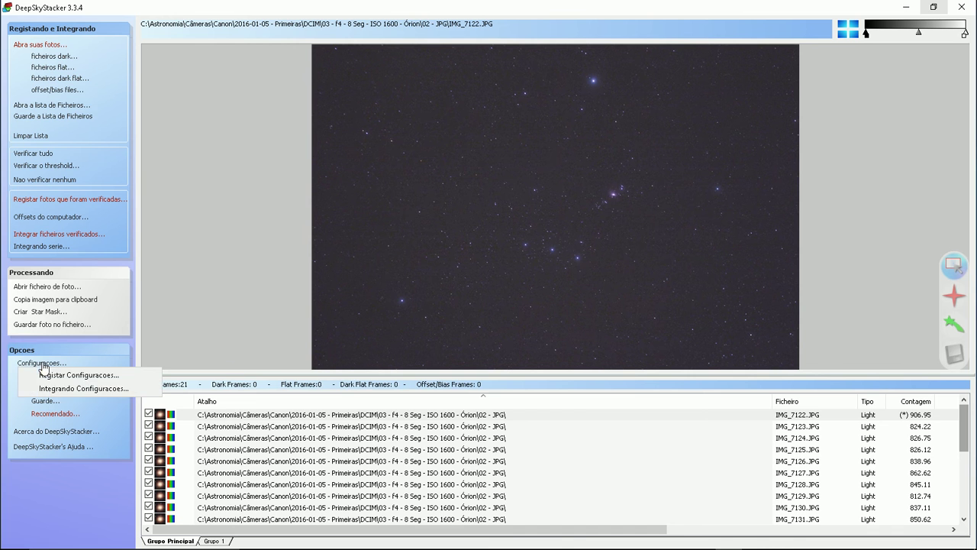
{"action": "left_click", "coordinate": [74, 387]}
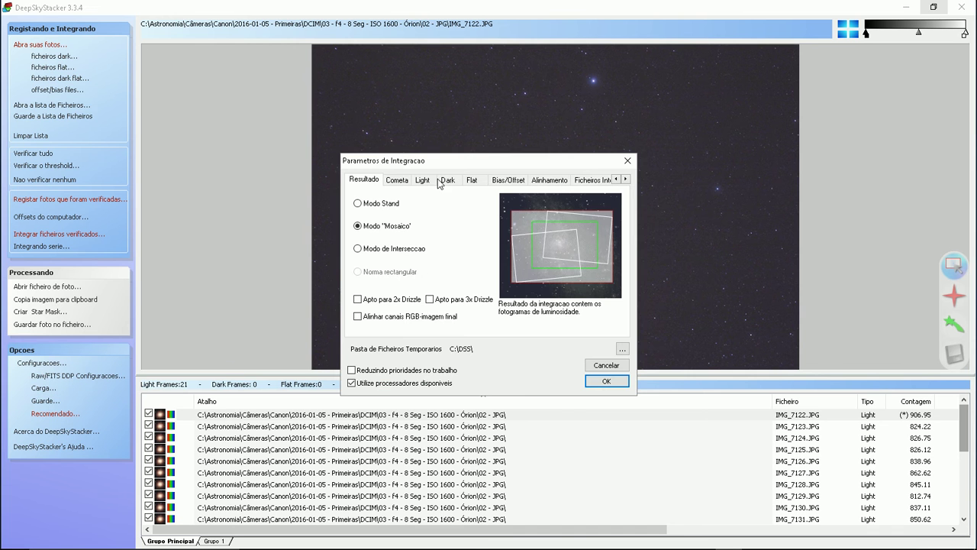
{"action": "left_click_drag", "start_coordinate": [427, 161], "coordinate": [232, 56]}
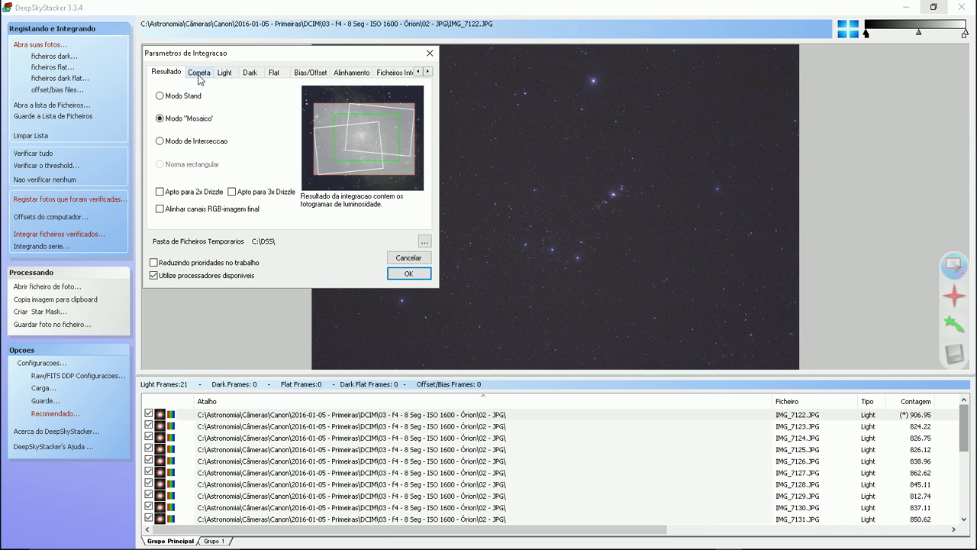
{"action": "left_click", "coordinate": [199, 77]}
Try the adaptive weighted average, entropy (High Dynamic Range) and maximum integration modes for light frames, and return to Mediana Kappa-Sigma aparando.
{"action": "left_click", "coordinate": [225, 76]}
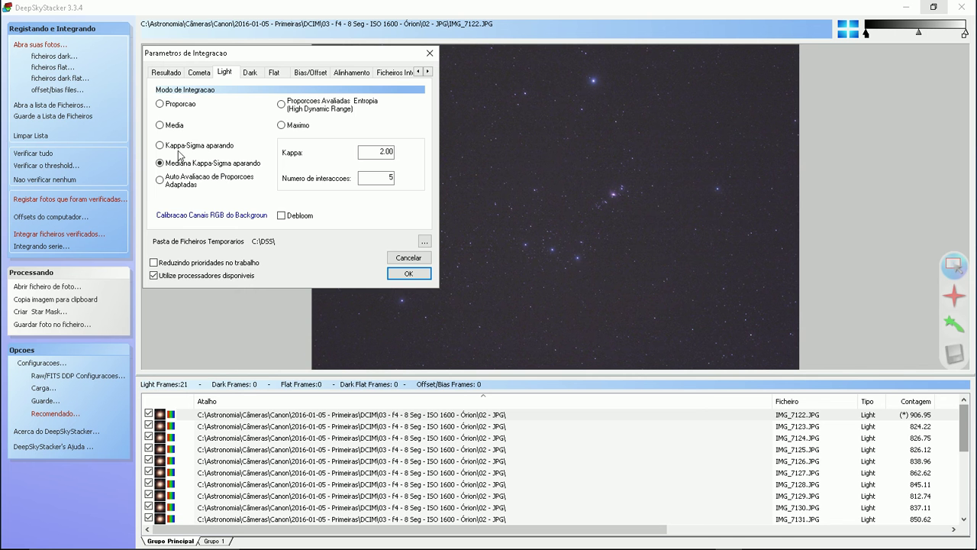
{"action": "mouse_move", "coordinate": [188, 151]}
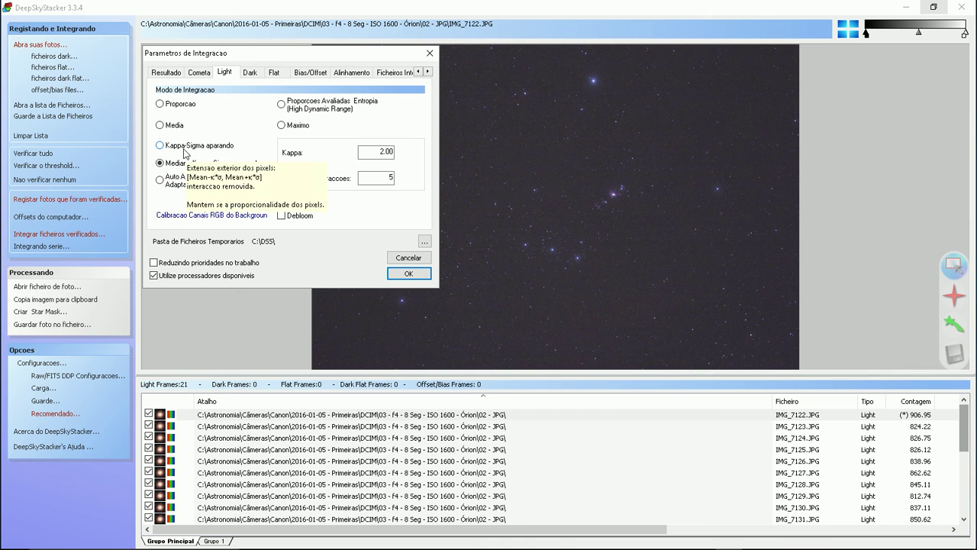
{"action": "mouse_move", "coordinate": [201, 188]}
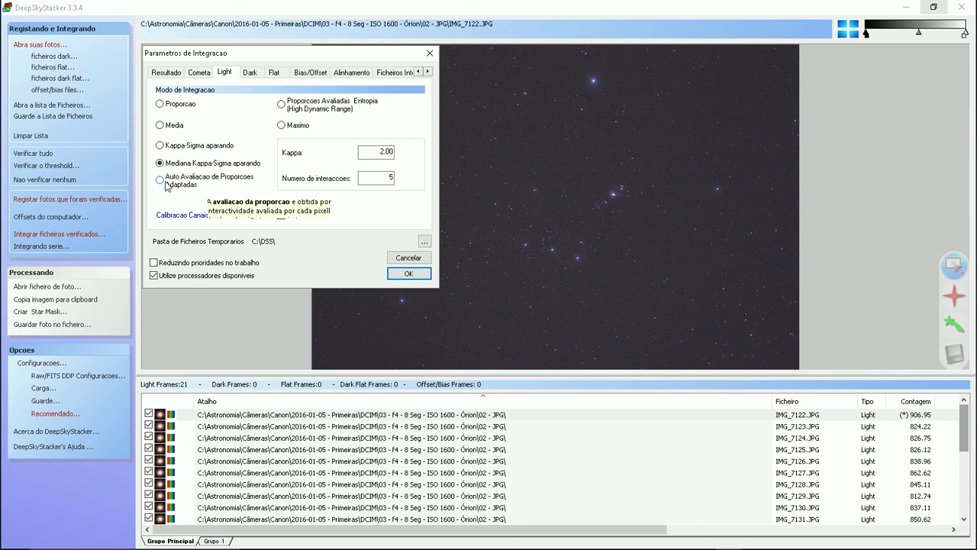
{"action": "left_click", "coordinate": [202, 182]}
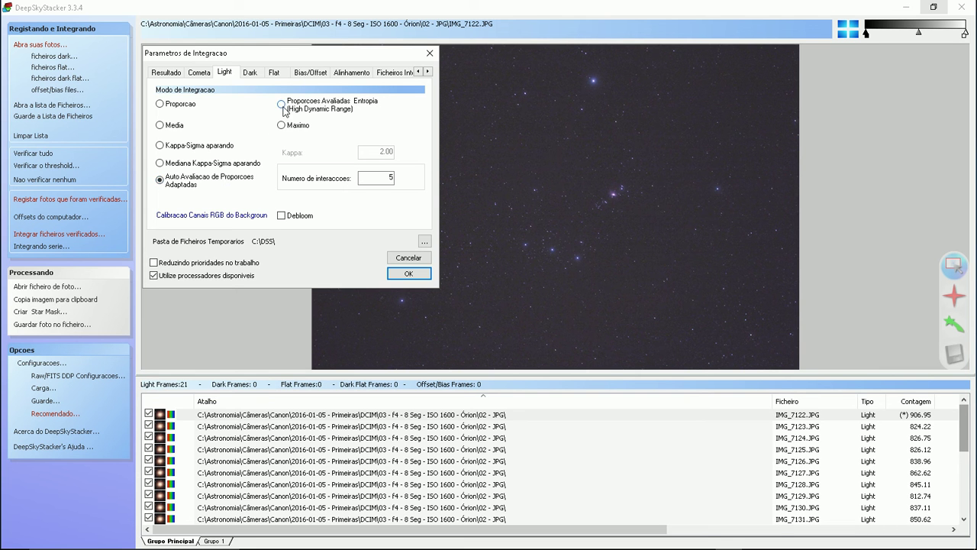
{"action": "left_click", "coordinate": [281, 105]}
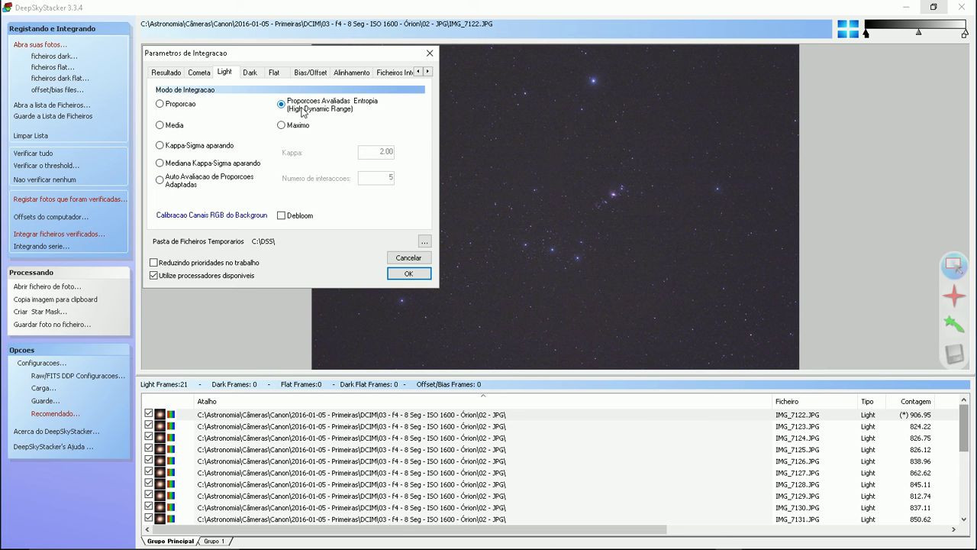
{"action": "left_click", "coordinate": [281, 125]}
{"action": "left_click", "coordinate": [227, 168]}
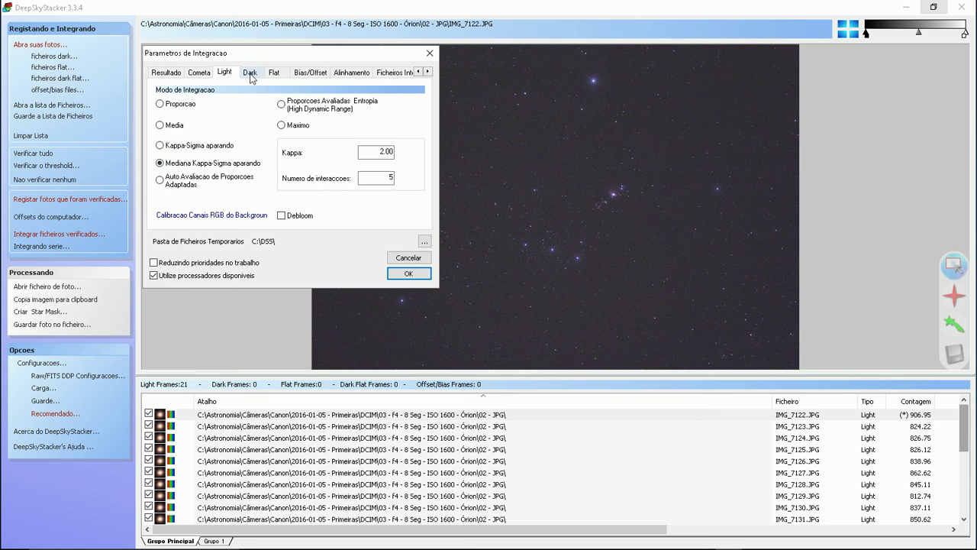
Review the dark, flat, bias/offset and alignment integration settings and close the parameters without saving.
{"action": "left_click", "coordinate": [250, 75]}
{"action": "left_click", "coordinate": [274, 74]}
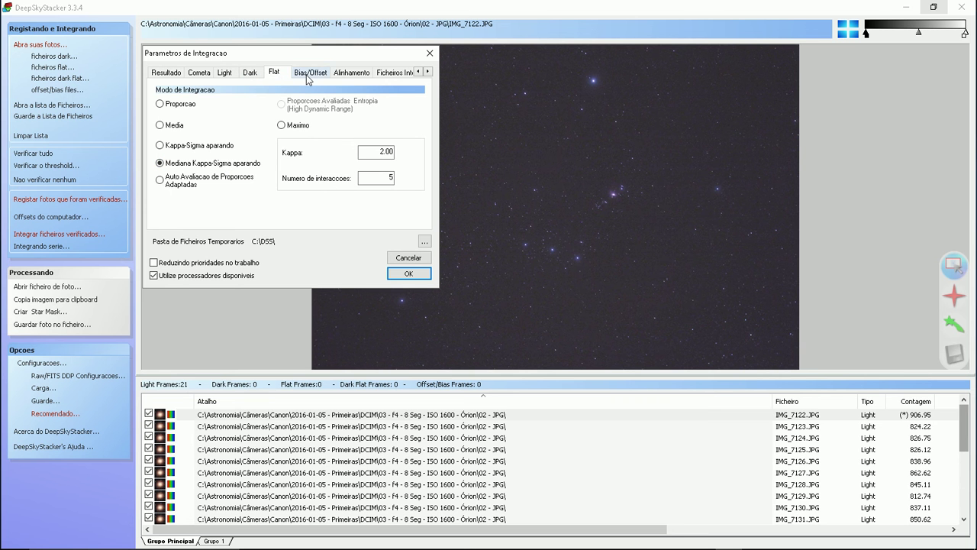
{"action": "left_click", "coordinate": [308, 75]}
{"action": "left_click", "coordinate": [339, 74]}
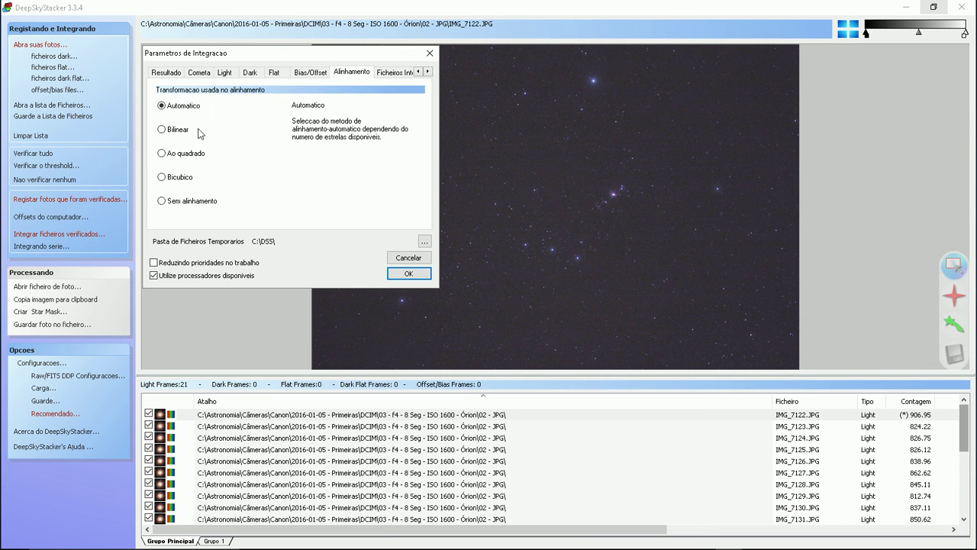
{"action": "left_click", "coordinate": [429, 55]}
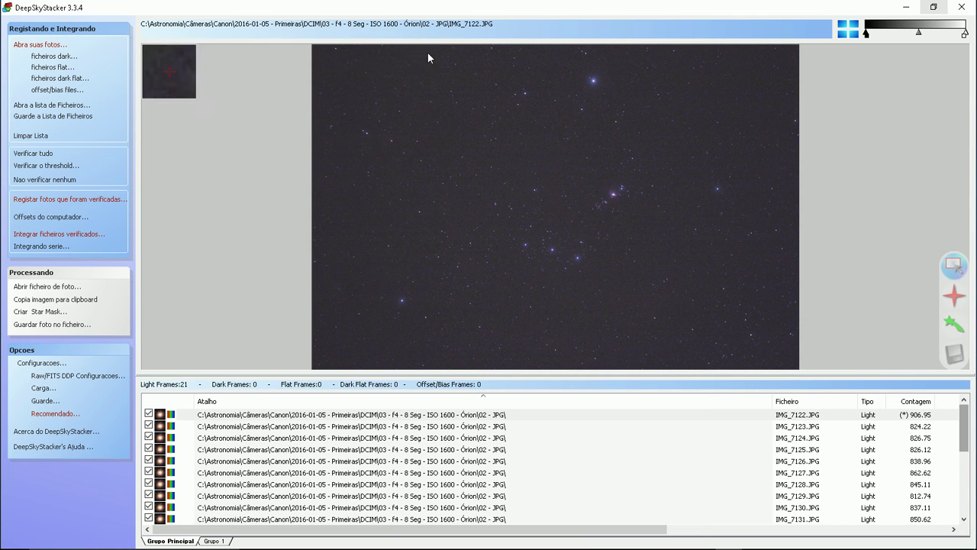
Open the registration settings for the checked frames and compute the number of stars detected at the 70% threshold.
{"action": "left_click", "coordinate": [43, 202]}
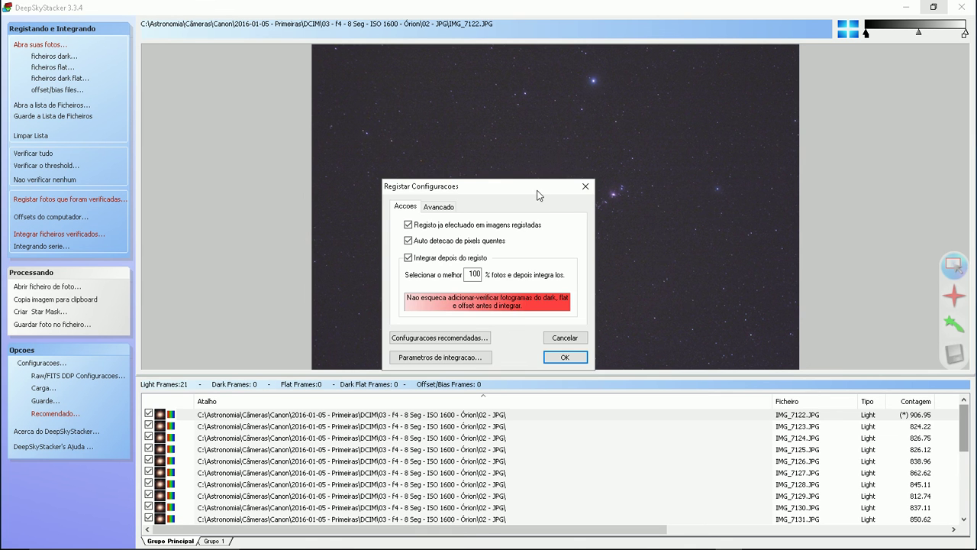
{"action": "left_click_drag", "start_coordinate": [536, 191], "coordinate": [300, 137]}
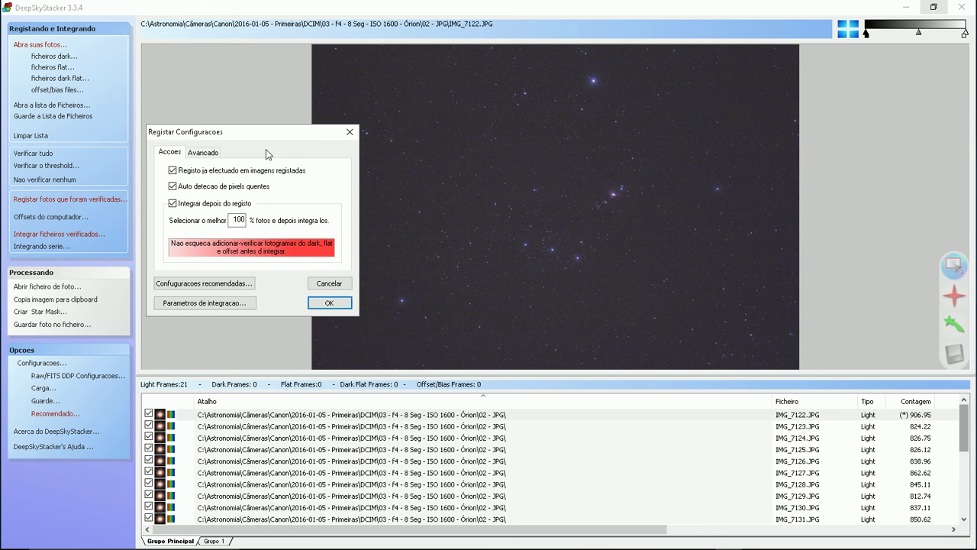
{"action": "left_click", "coordinate": [201, 152]}
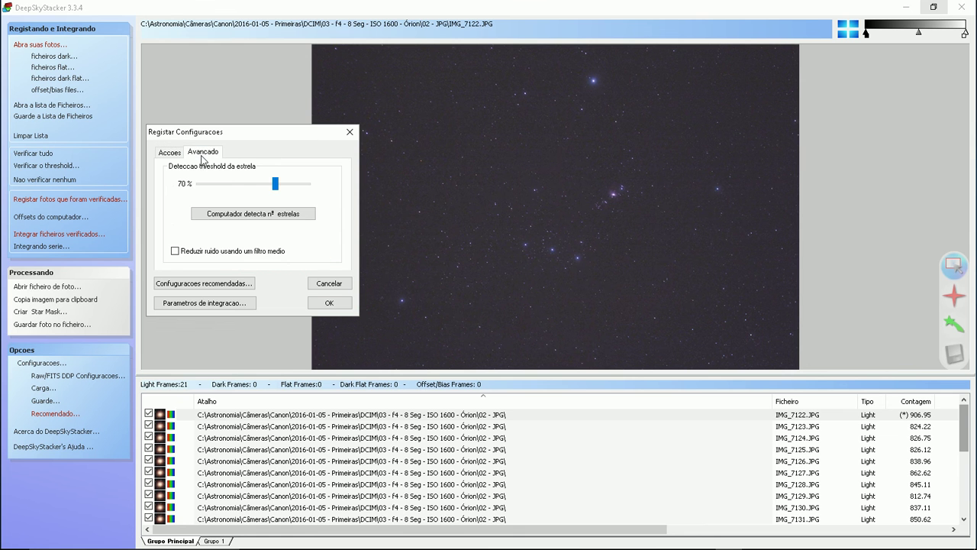
{"action": "left_click", "coordinate": [245, 211]}
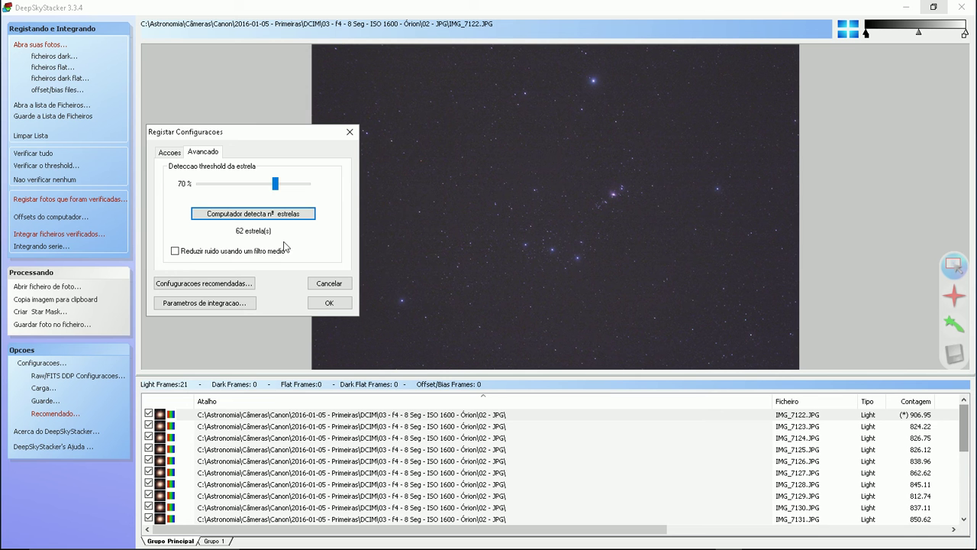
Inspect the integration parameters from within the registration settings and close them unchanged.
{"action": "left_click", "coordinate": [204, 303]}
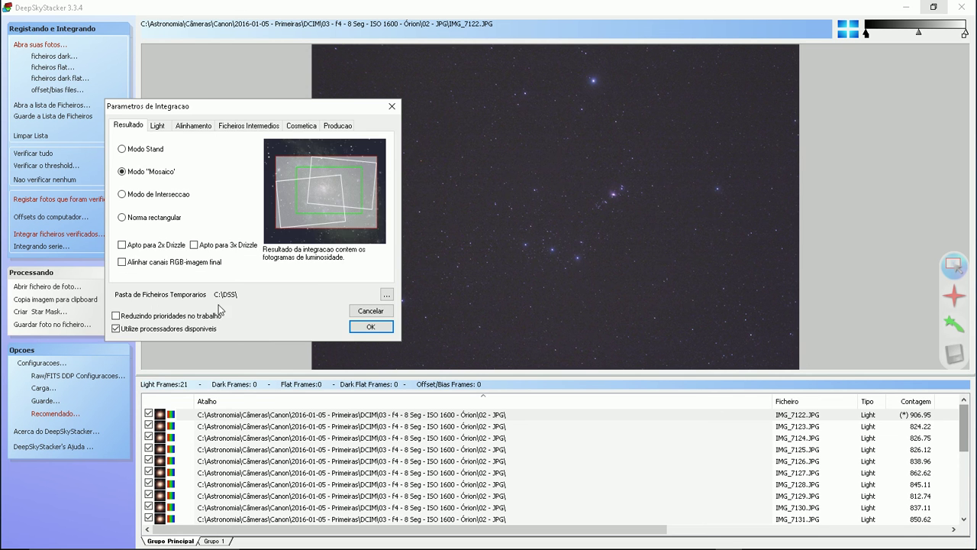
{"action": "left_click", "coordinate": [390, 105]}
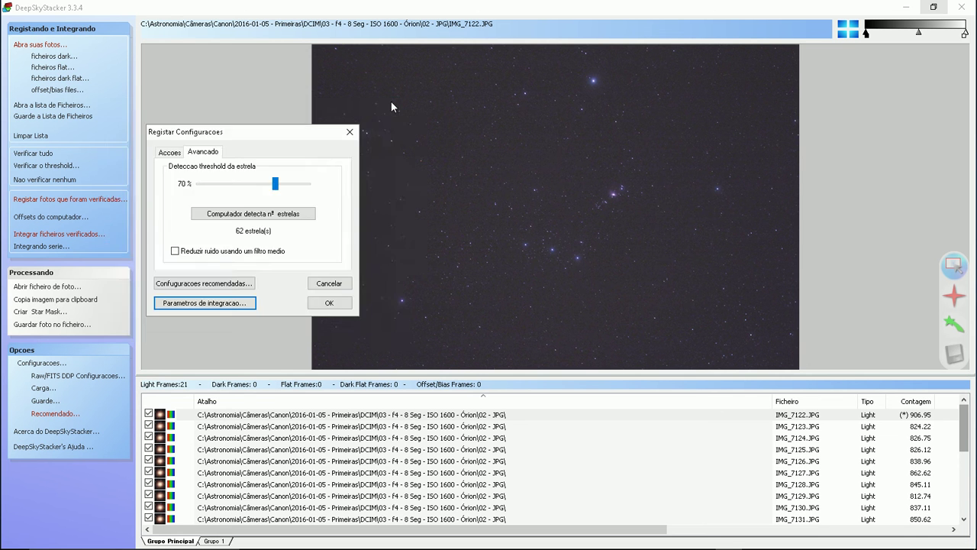
{"action": "left_click", "coordinate": [225, 304]}
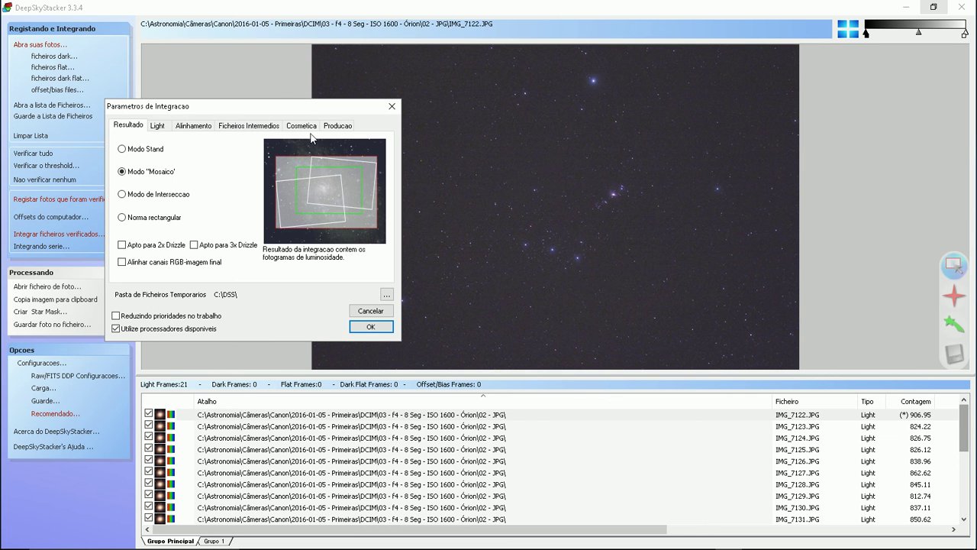
{"action": "left_click", "coordinate": [392, 106]}
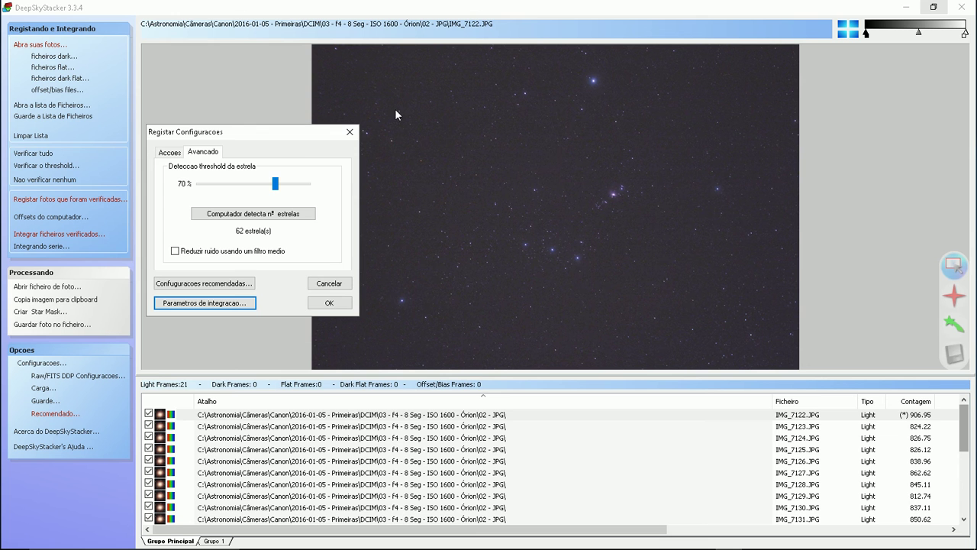
Read through the recommended settings for these light frames and dismiss them without applying any.
{"action": "left_click", "coordinate": [233, 286]}
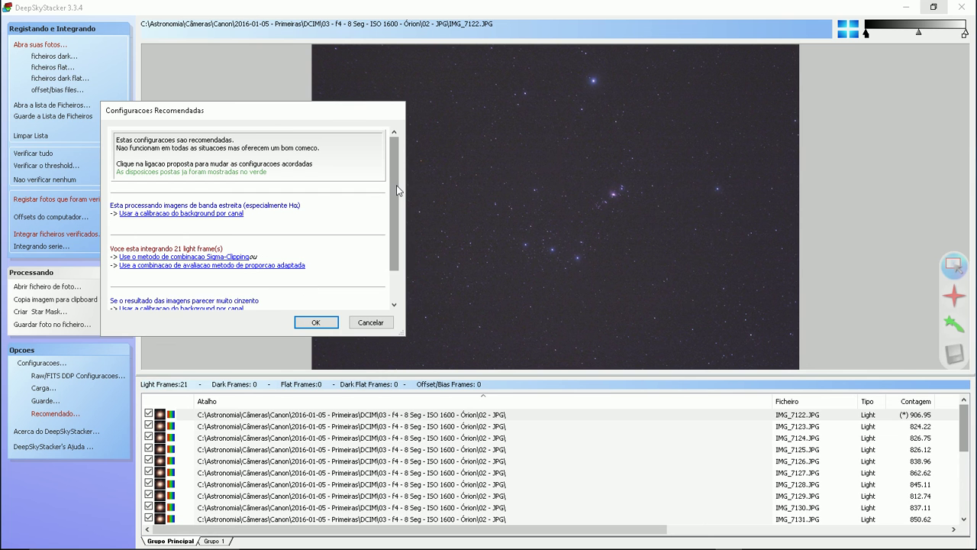
{"action": "scroll", "coordinate": [397, 190], "scroll_direction": "down", "scroll_amount": 2}
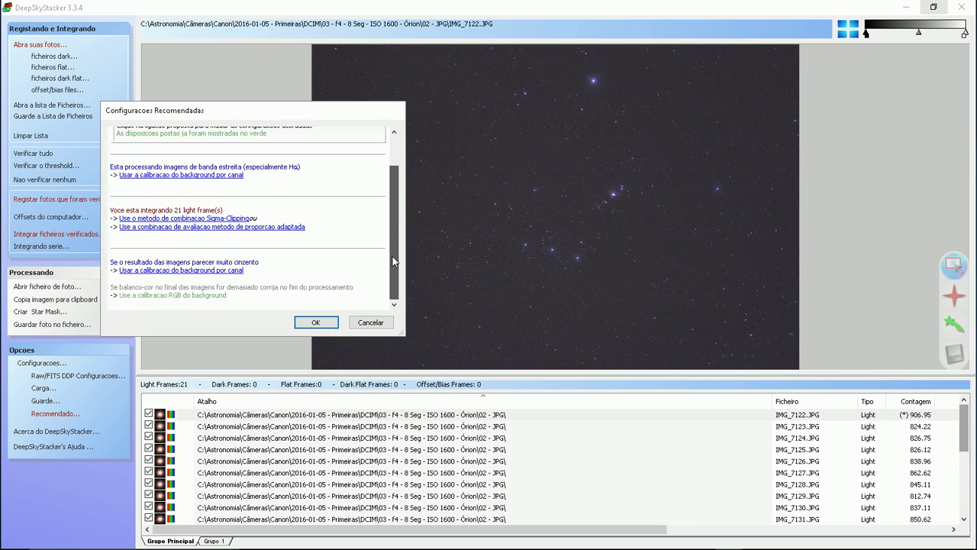
{"action": "scroll", "coordinate": [398, 184], "scroll_direction": "up", "scroll_amount": 2}
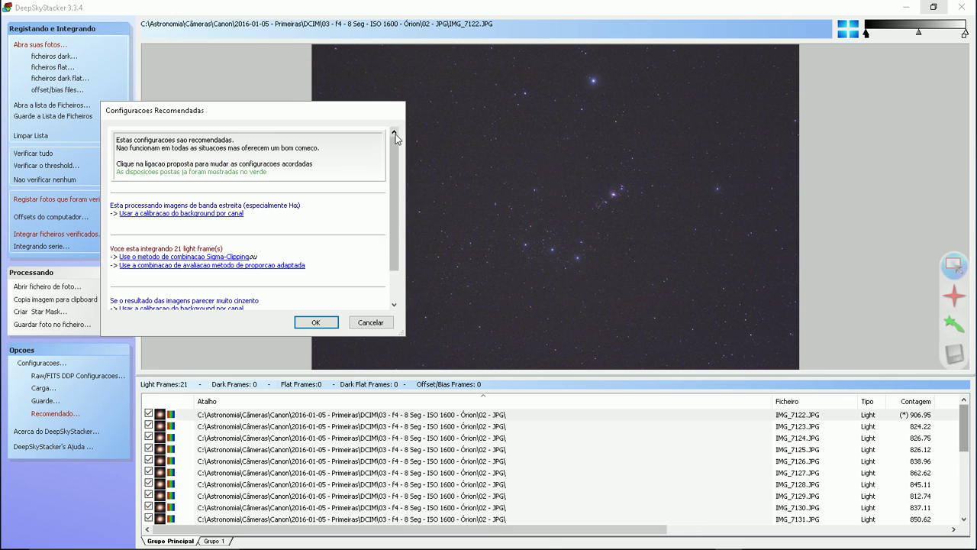
{"action": "left_click", "coordinate": [367, 323]}
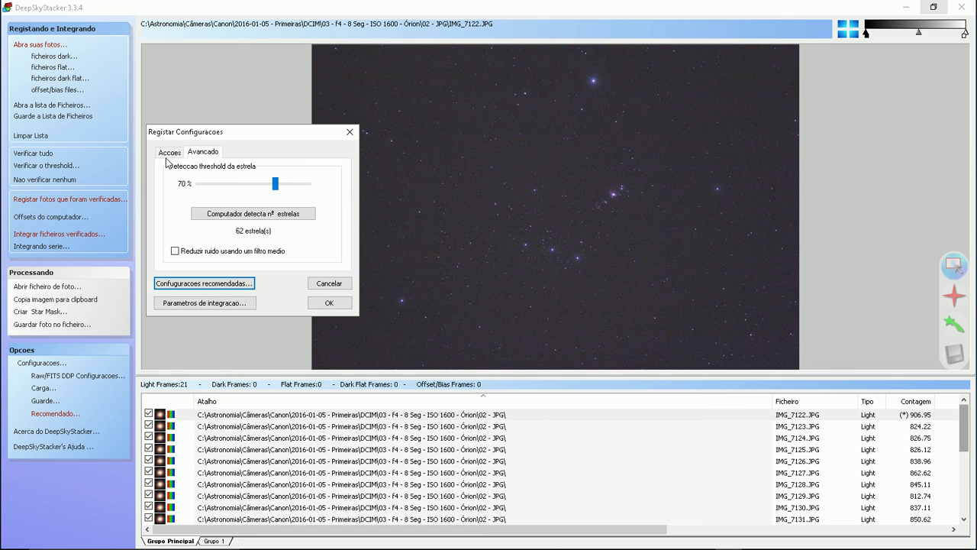
Confirm the registration settings with integration after registration enabled and the best 100% of photos selected.
{"action": "left_click", "coordinate": [168, 152]}
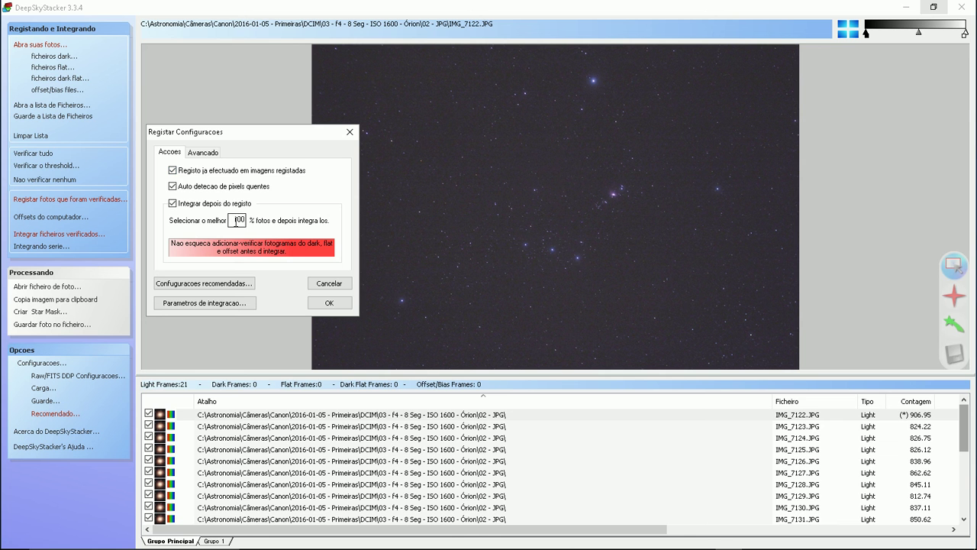
{"action": "double_click", "coordinate": [234, 220]}
{"action": "left_click", "coordinate": [319, 304]}
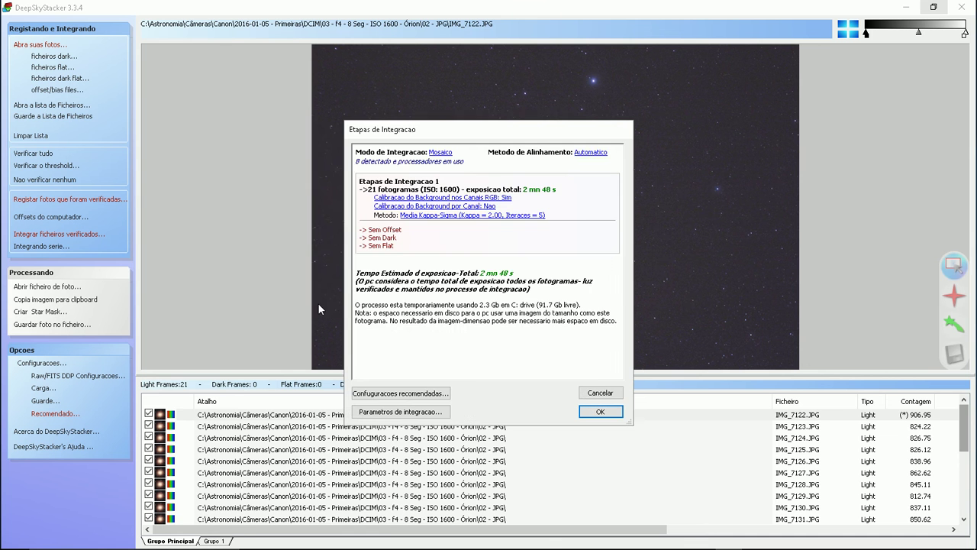
Inspect the RGB background calibration options for the 21 frames, then dismiss them and the integration parameters without applying changes.
{"action": "left_click_drag", "start_coordinate": [903, 44], "coordinate": [837, 60]}
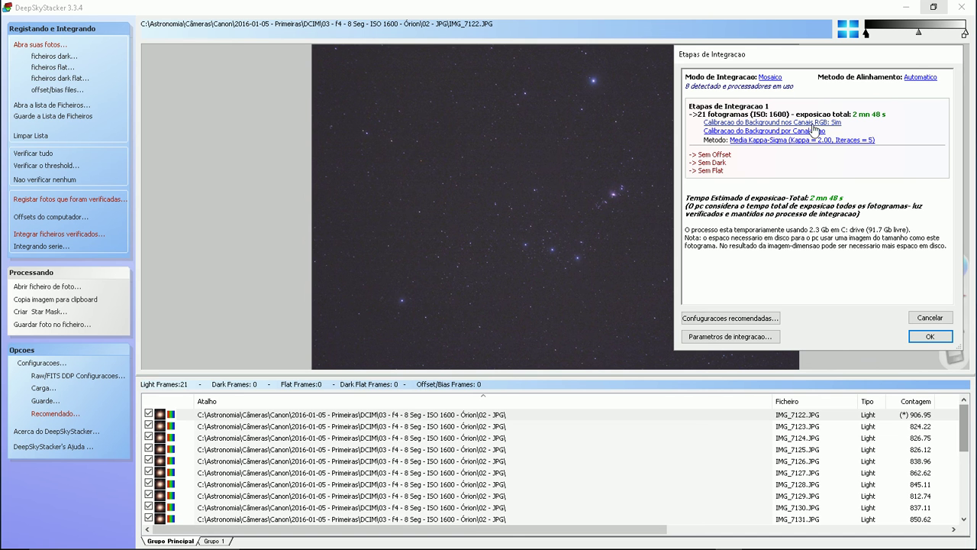
{"action": "left_click", "coordinate": [793, 124]}
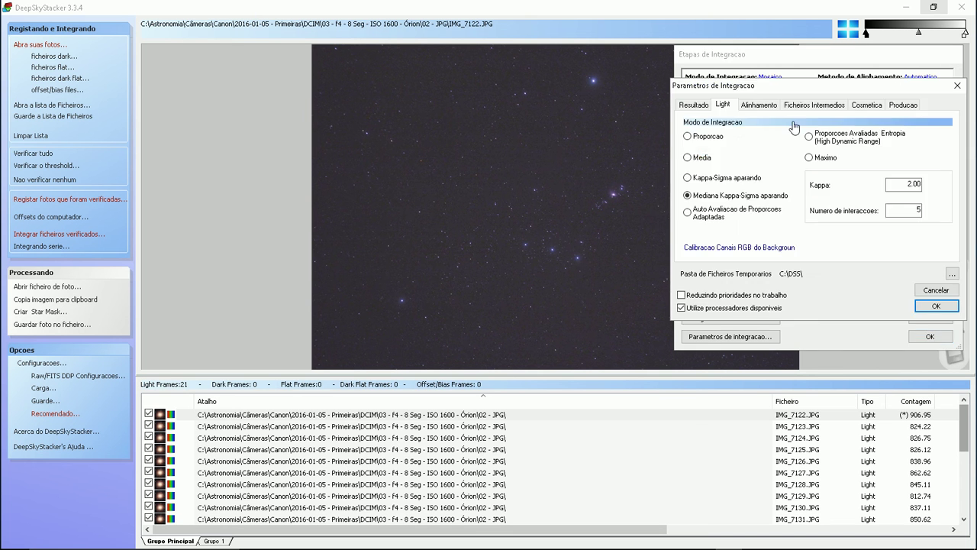
{"action": "left_click", "coordinate": [742, 251]}
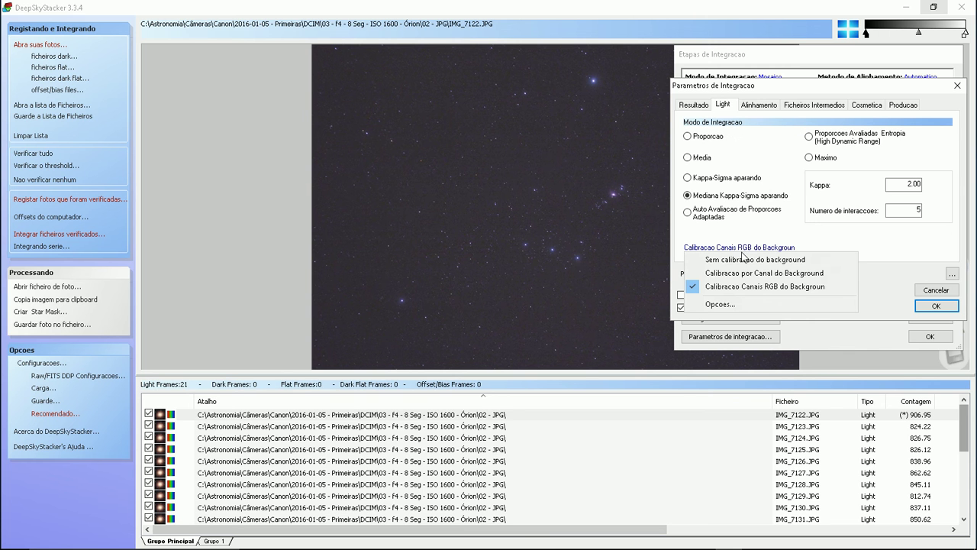
{"action": "left_click", "coordinate": [733, 304]}
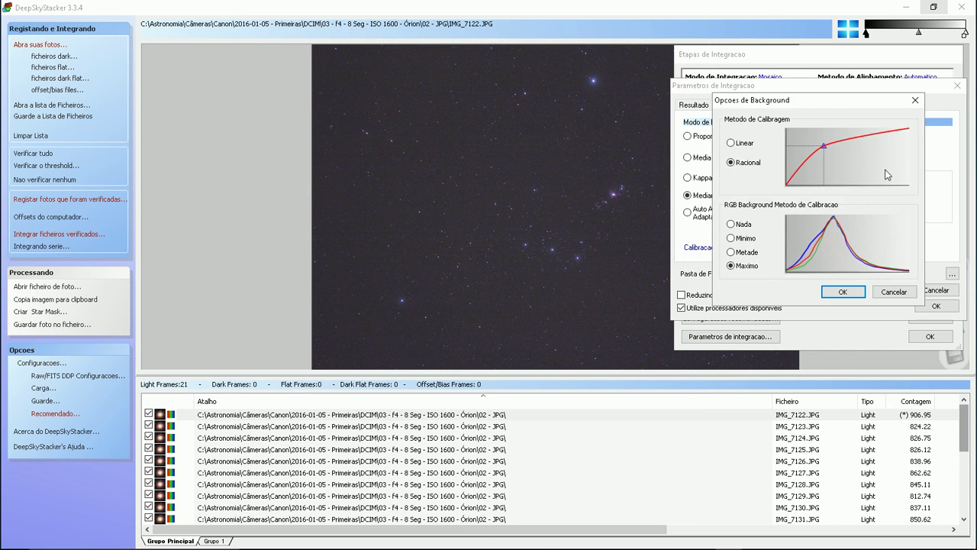
{"action": "left_click_drag", "start_coordinate": [842, 104], "coordinate": [583, 85]}
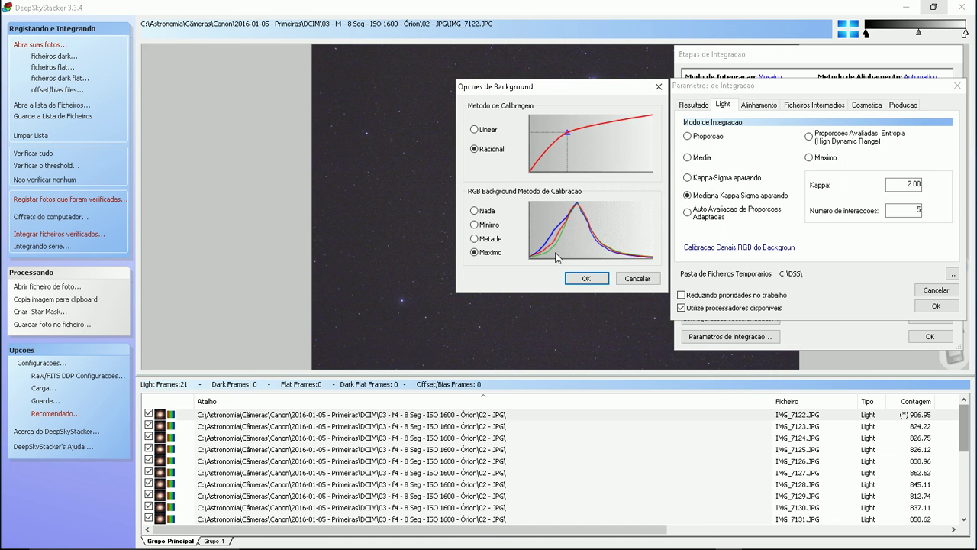
{"action": "left_click", "coordinate": [632, 280]}
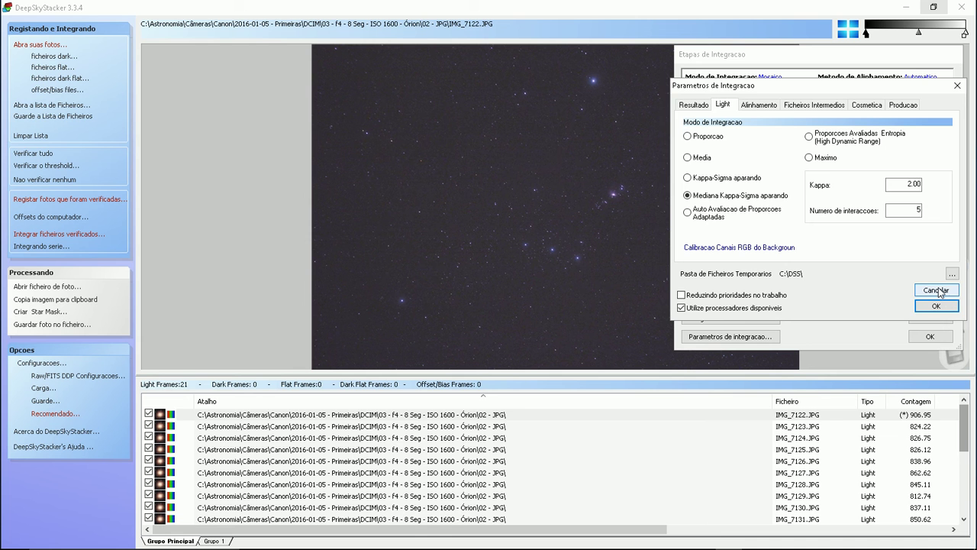
{"action": "left_click", "coordinate": [939, 294]}
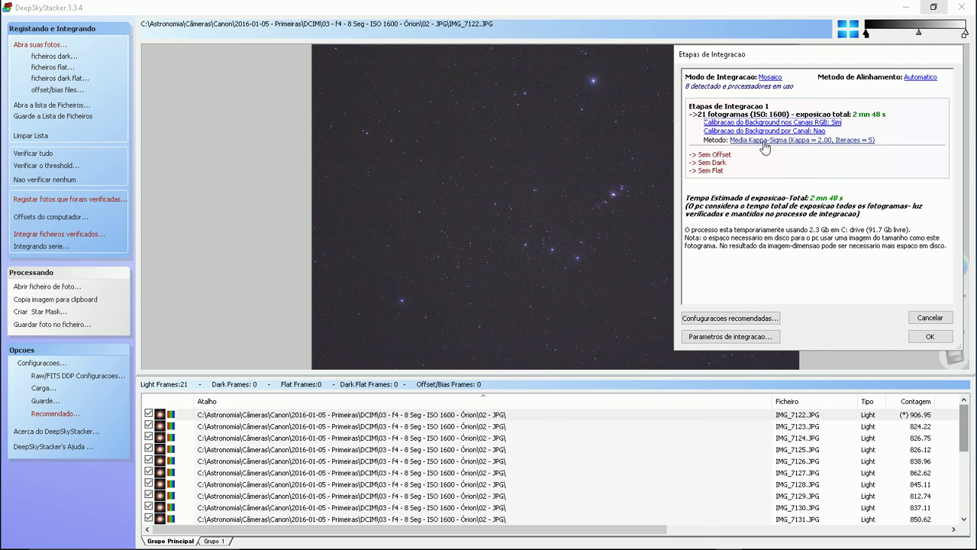
Review the Kappa-Sigma stacking method settings, close them unchanged and cancel the integration steps.
{"action": "left_click", "coordinate": [786, 141]}
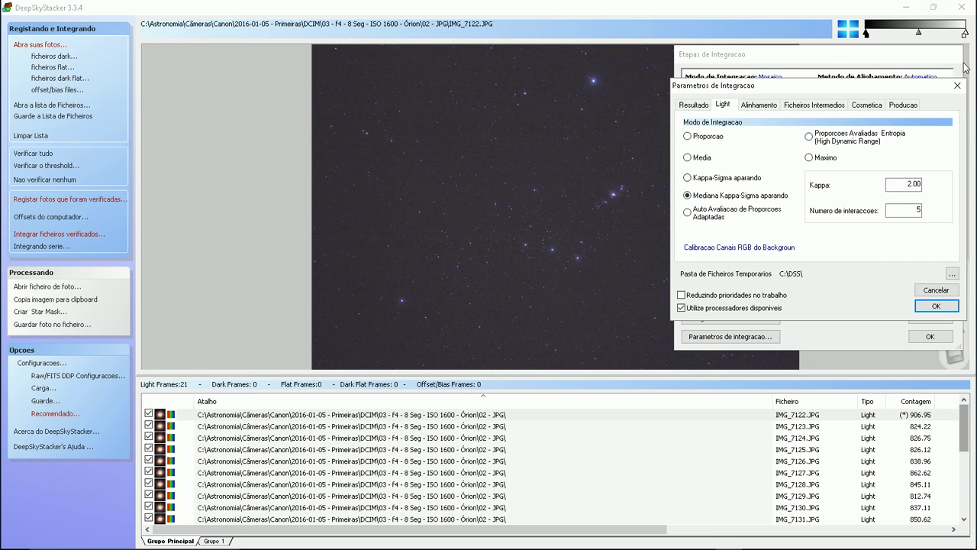
{"action": "left_click", "coordinate": [962, 88]}
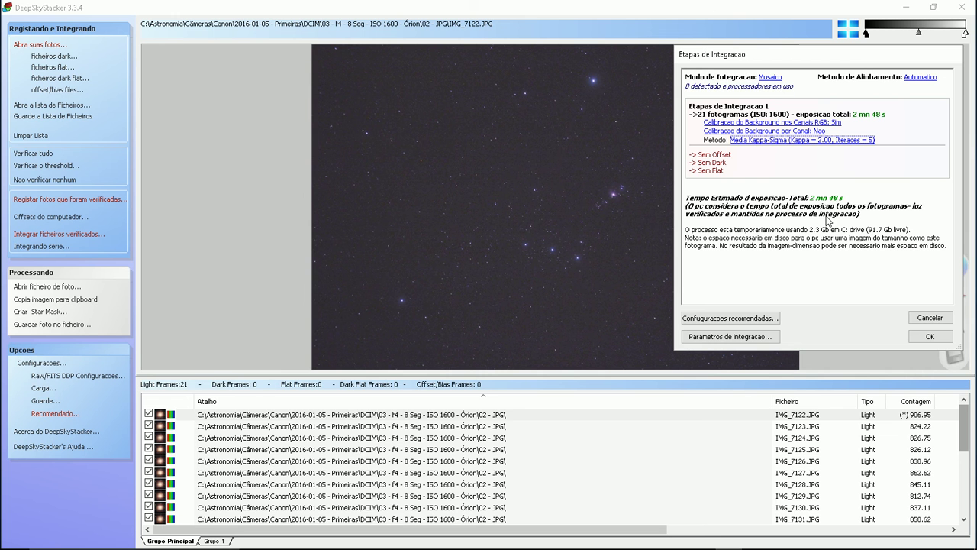
{"action": "left_click", "coordinate": [929, 319]}
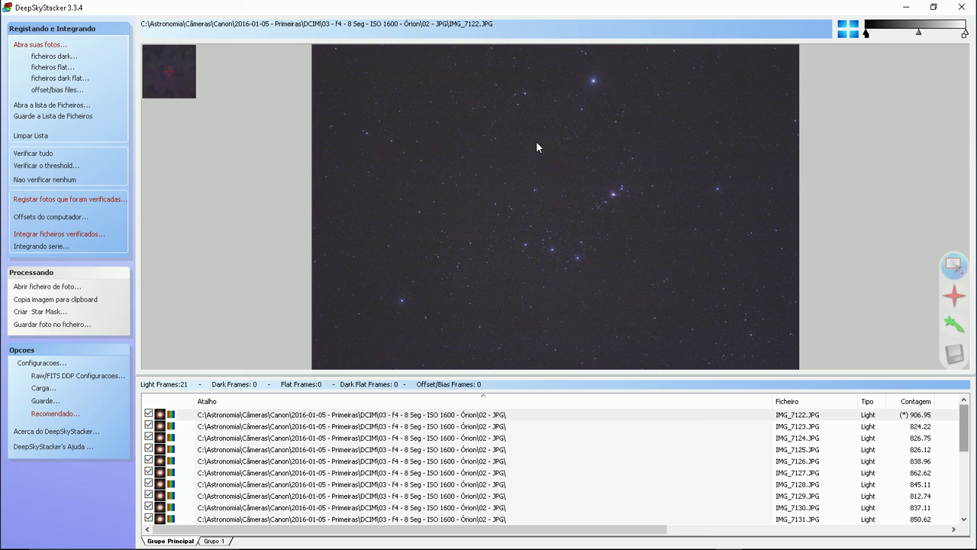
{"action": "left_click_drag", "start_coordinate": [519, 150], "coordinate": [658, 259]}
{"action": "left_click", "coordinate": [396, 189]}
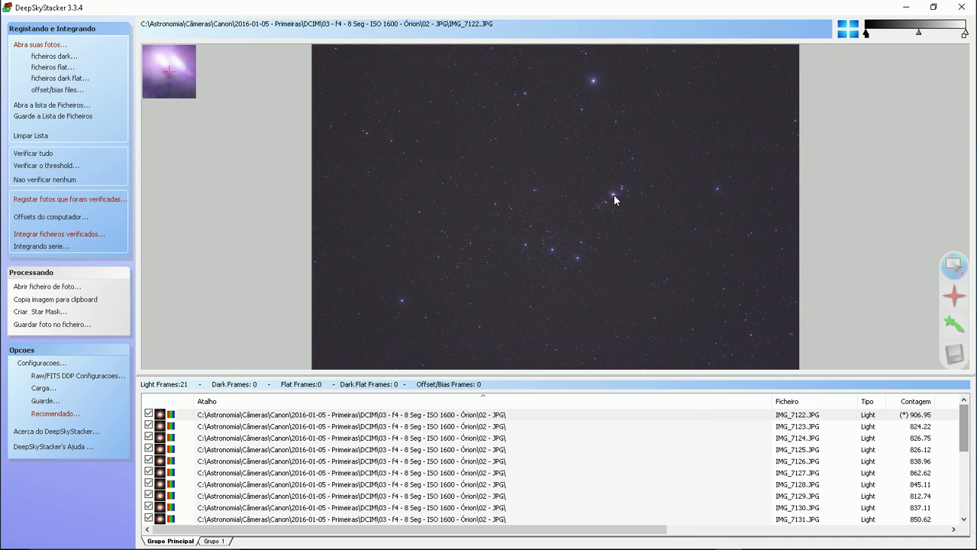
{"action": "mouse_move", "coordinate": [717, 538]}
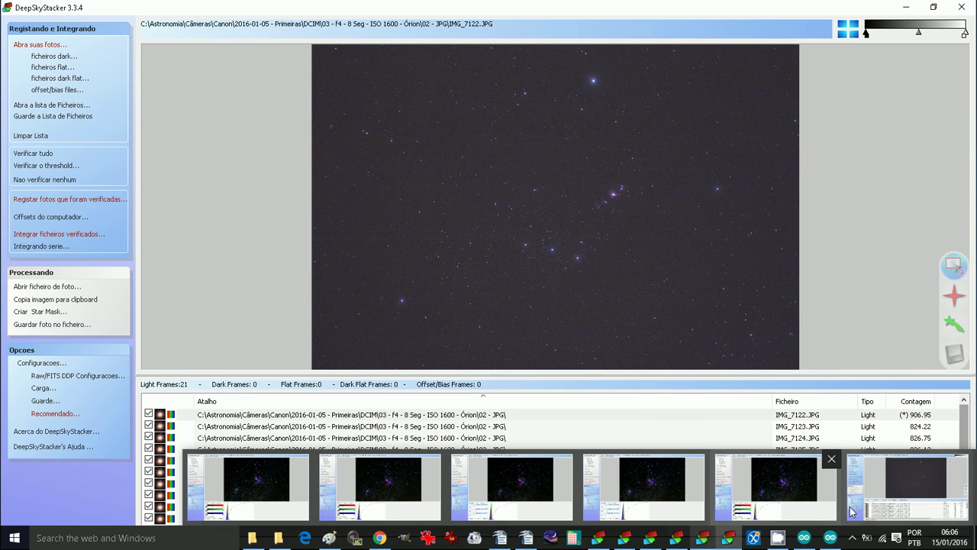
{"action": "left_click", "coordinate": [895, 495]}
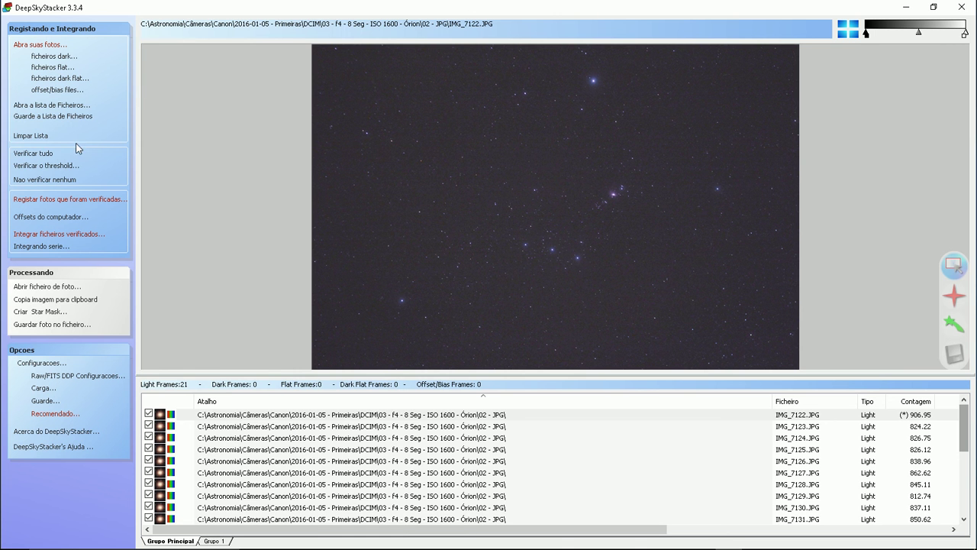
{"action": "left_click", "coordinate": [54, 205]}
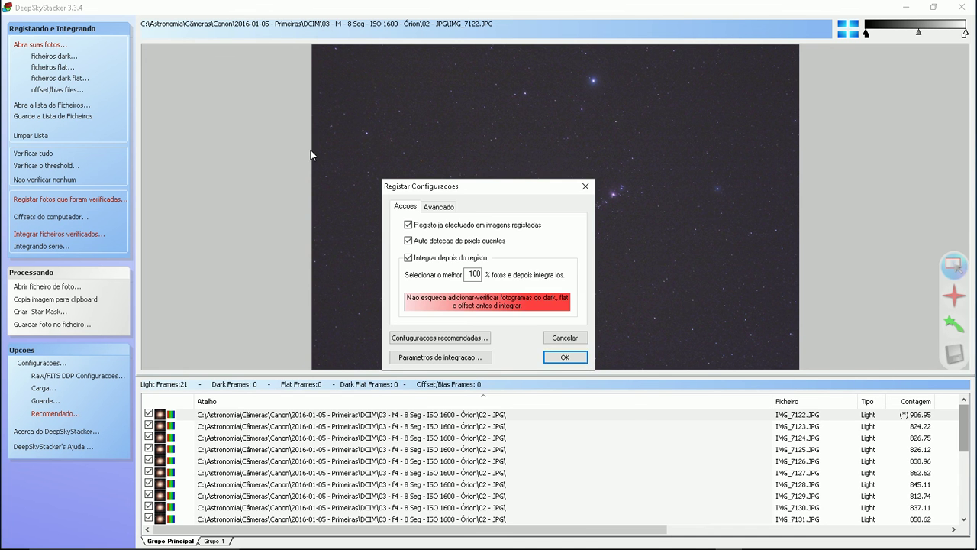
{"action": "left_click", "coordinate": [554, 361]}
{"action": "left_click", "coordinate": [600, 412]}
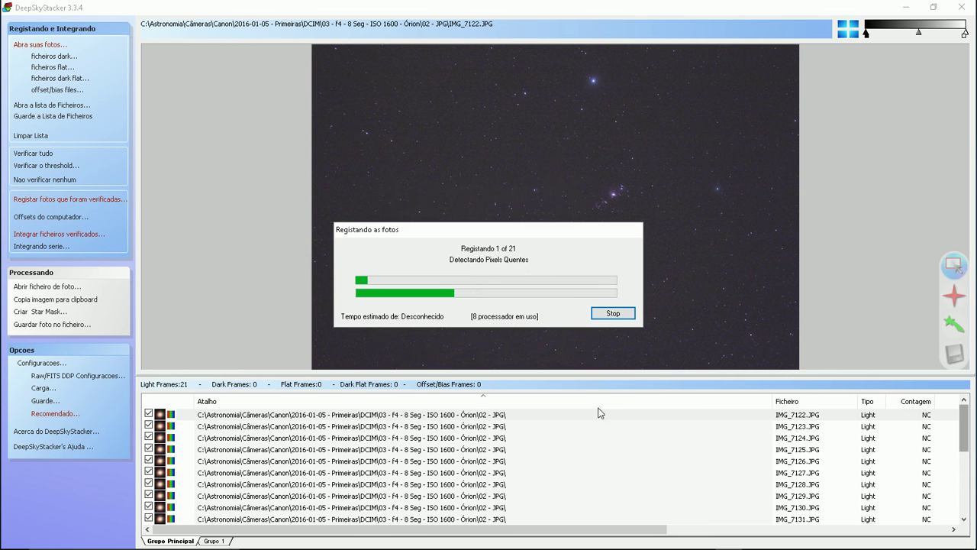
{"action": "left_click", "coordinate": [609, 317]}
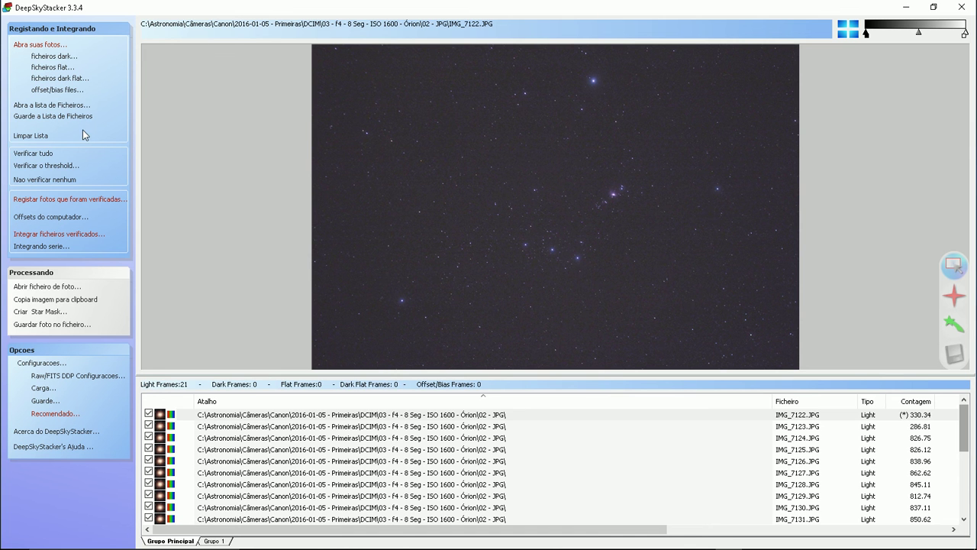
Accept the registration settings for the checked photos, with integration of the best 100% after registration, and bring up the integration steps.
{"action": "left_click", "coordinate": [52, 200]}
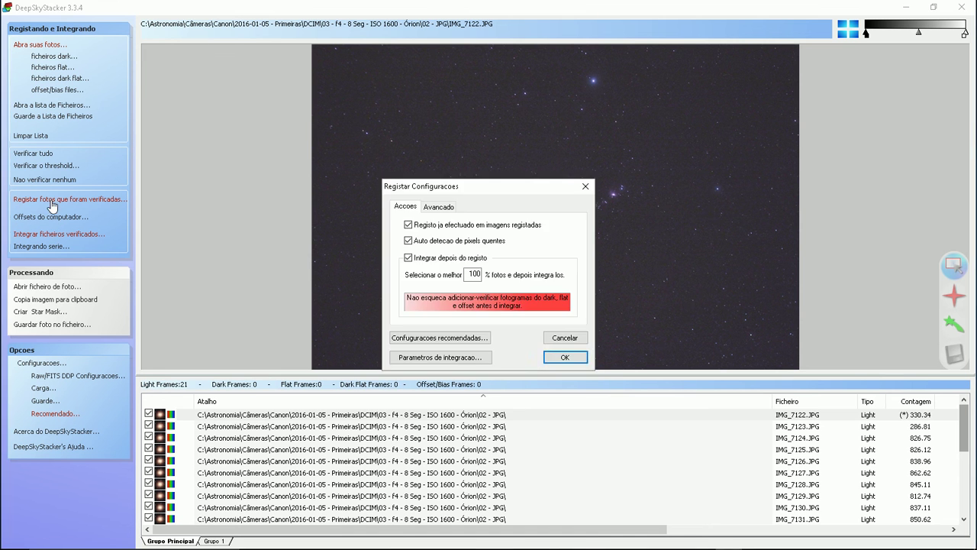
{"action": "left_click", "coordinate": [582, 359]}
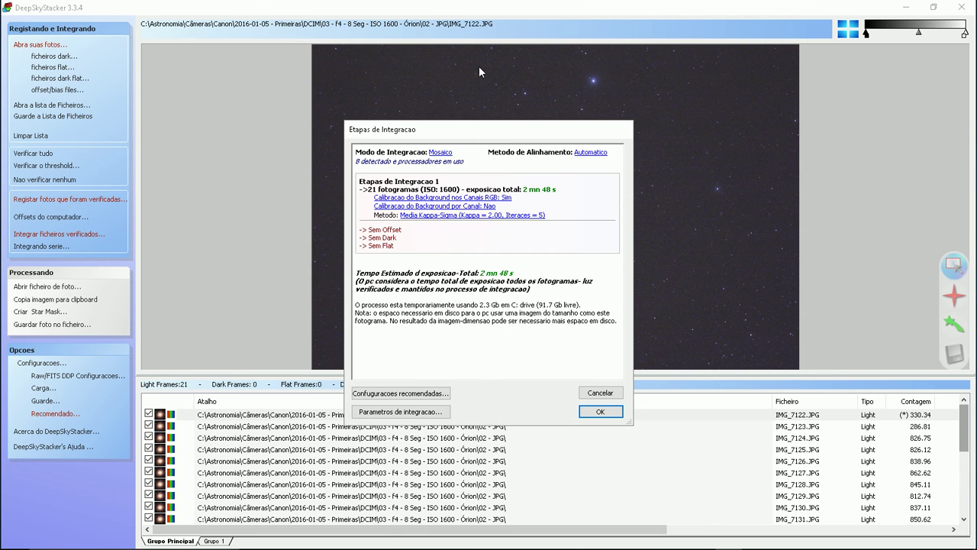
{"action": "left_click_drag", "start_coordinate": [503, 133], "coordinate": [831, 58]}
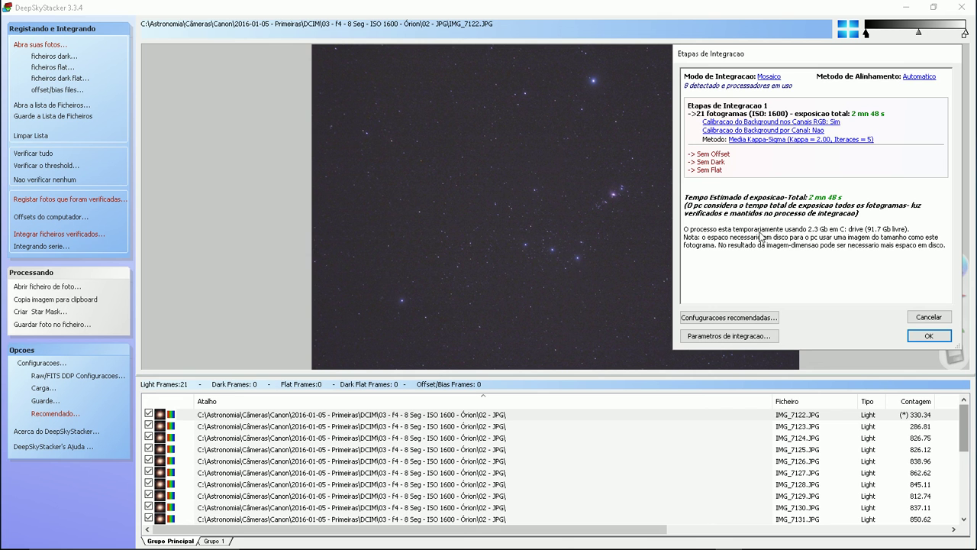
Enable 3x Drizzle for the Mosaic-mode result in the integration parameters and apply it.
{"action": "left_click", "coordinate": [746, 340]}
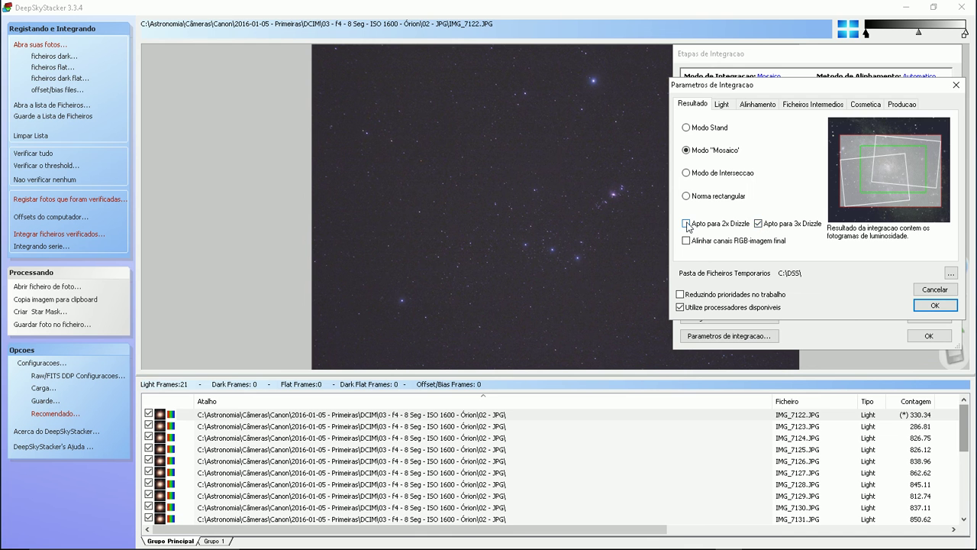
{"action": "left_click", "coordinate": [685, 223]}
{"action": "left_click", "coordinate": [758, 224]}
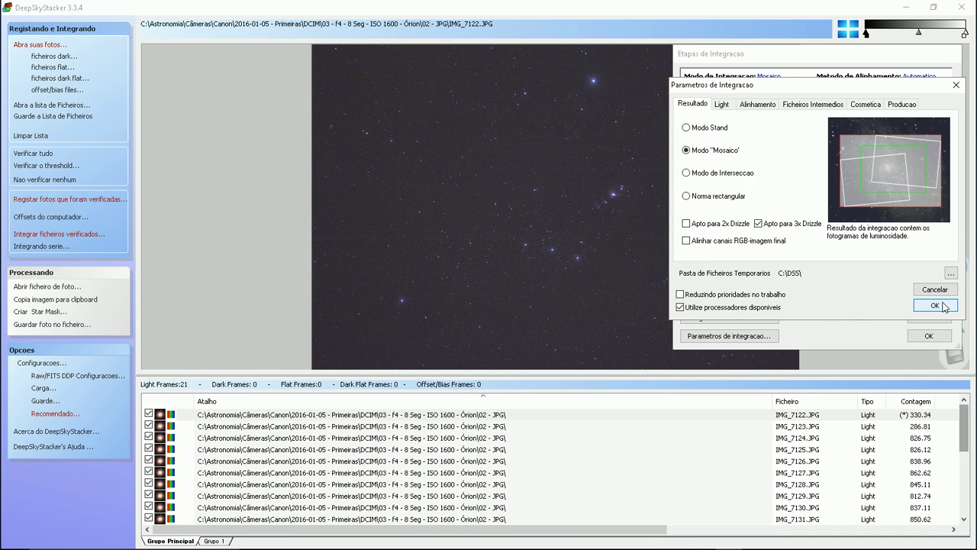
{"action": "left_click", "coordinate": [942, 305]}
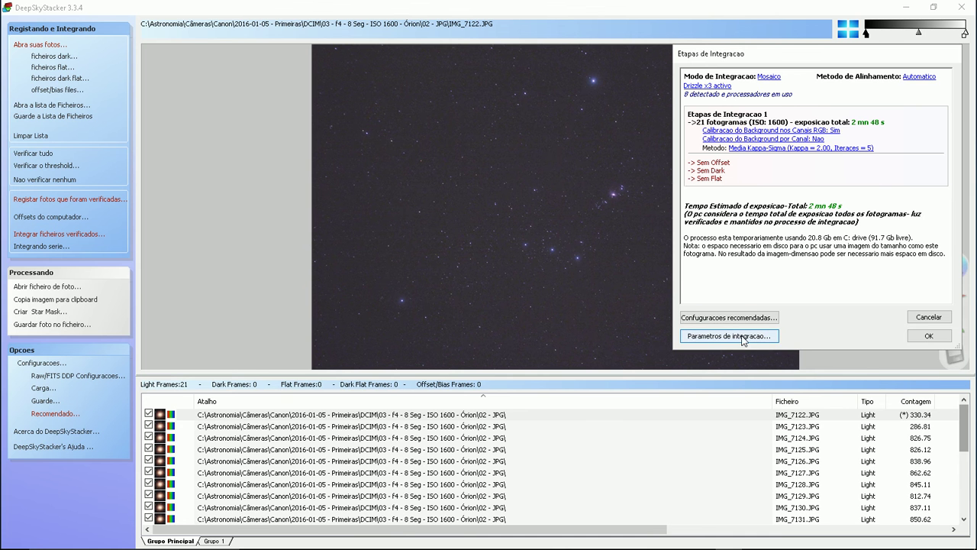
Turn 3x Drizzle off in the integration parameters and apply the change.
{"action": "left_click", "coordinate": [746, 342]}
{"action": "left_click", "coordinate": [741, 336]}
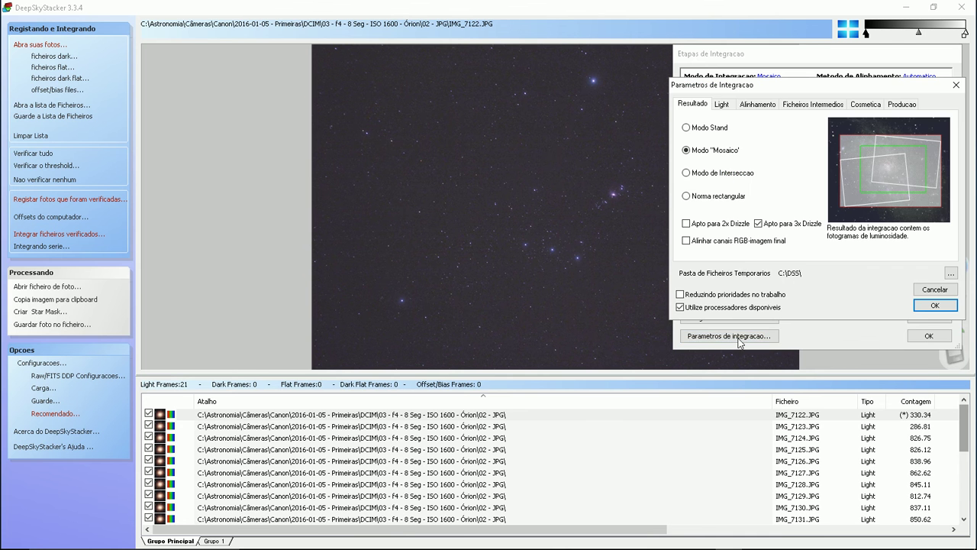
{"action": "left_click", "coordinate": [931, 290]}
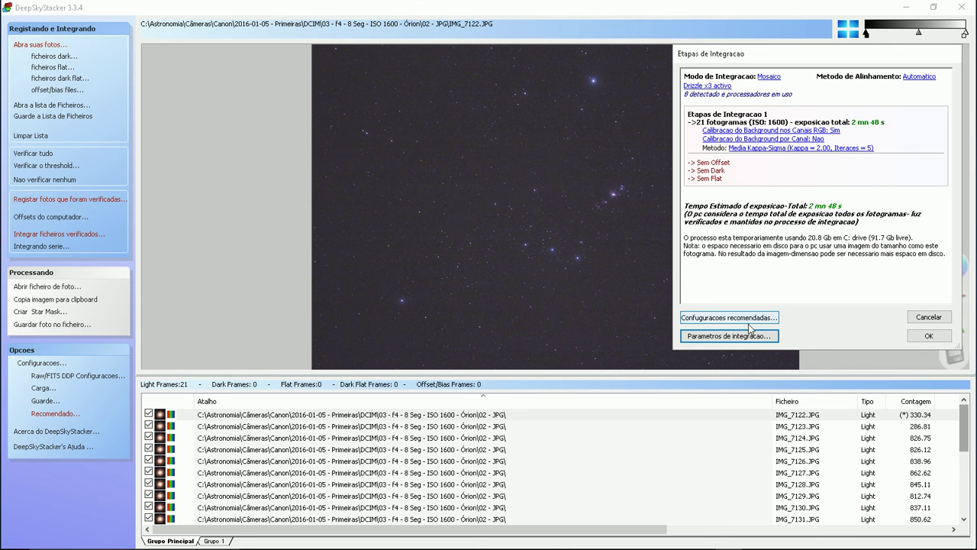
{"action": "left_click", "coordinate": [732, 336]}
{"action": "left_click", "coordinate": [759, 224]}
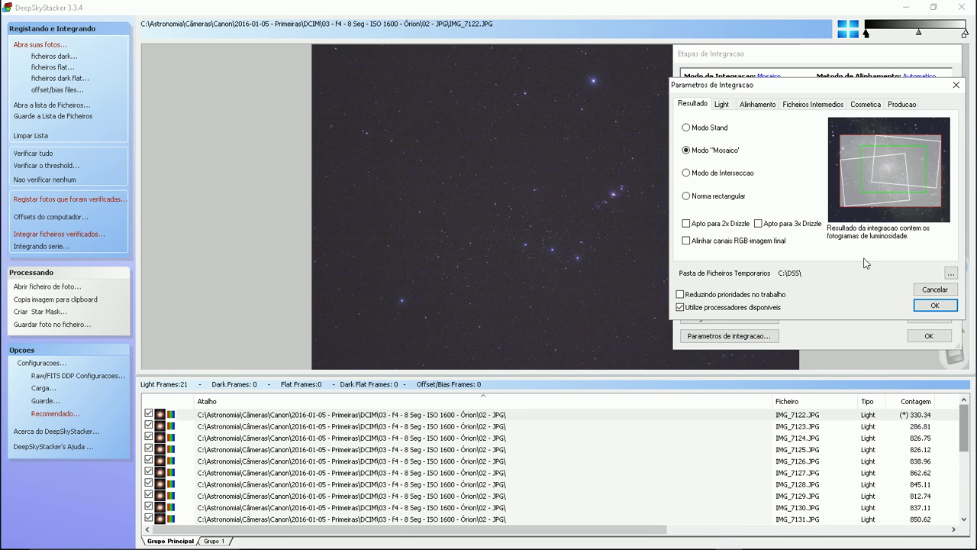
{"action": "left_click", "coordinate": [935, 306]}
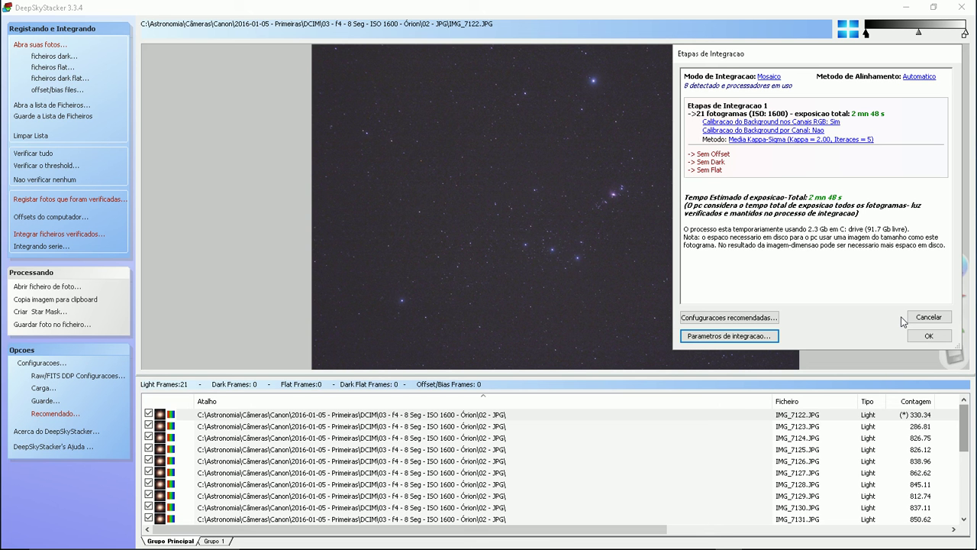
Start registering and stacking the 21 light frames and move the progress window off the middle of the photo.
{"action": "left_click", "coordinate": [929, 338]}
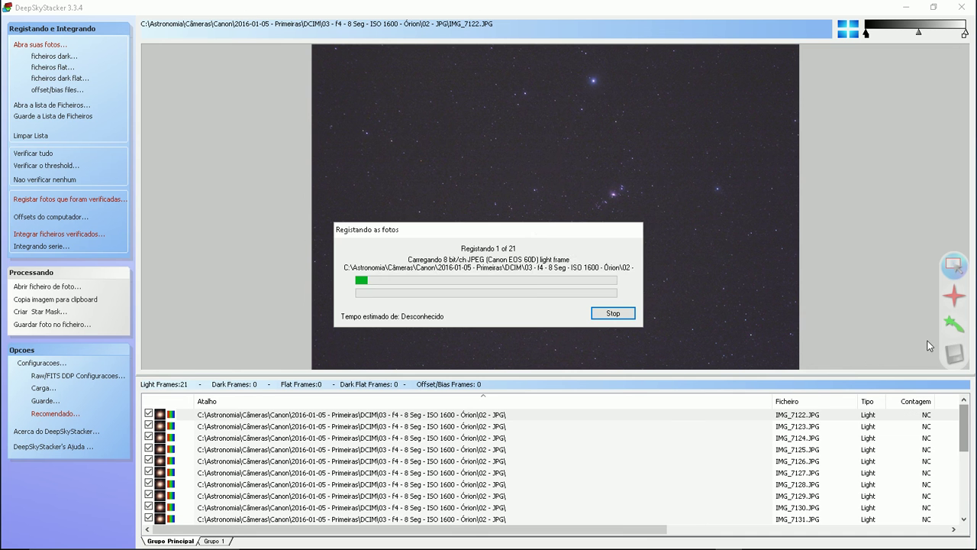
{"action": "left_click_drag", "start_coordinate": [536, 226], "coordinate": [345, 59]}
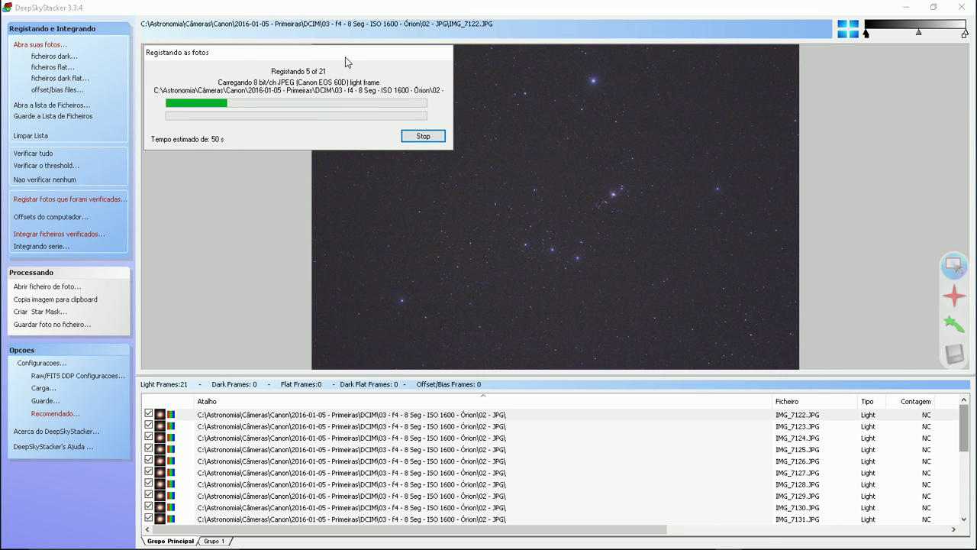
View the stacked Eta Carina image in another DeepSkyStacker window and return to the running registration.
{"action": "mouse_move", "coordinate": [277, 542]}
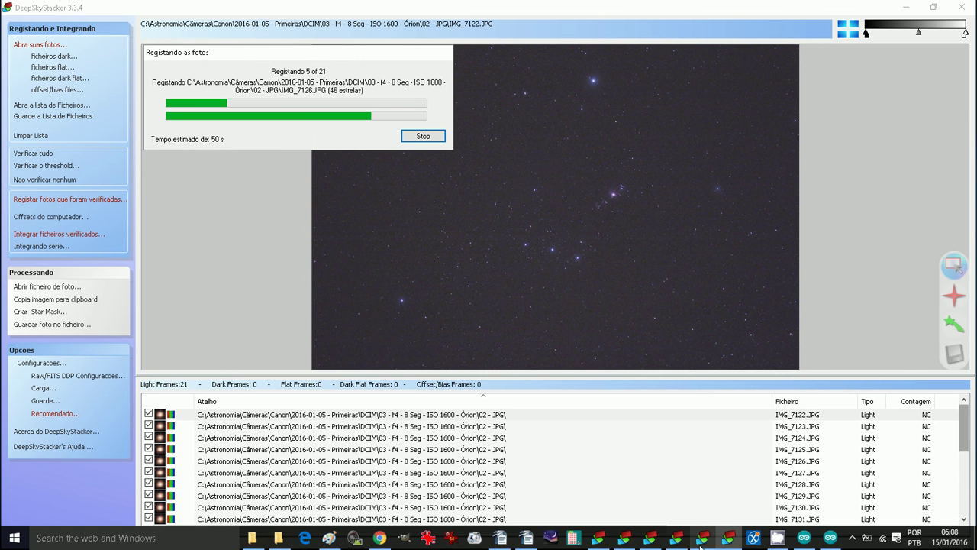
{"action": "left_click", "coordinate": [703, 538]}
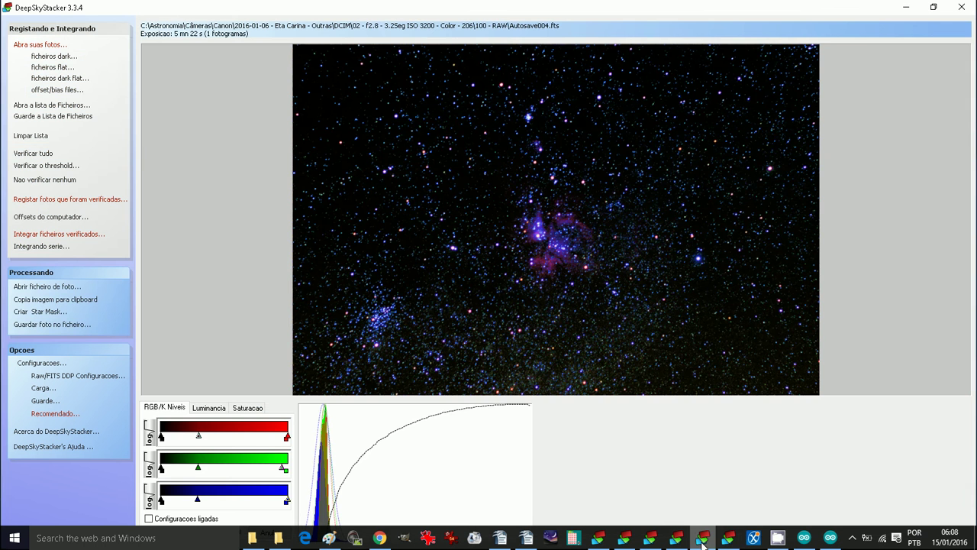
{"action": "left_click", "coordinate": [729, 542]}
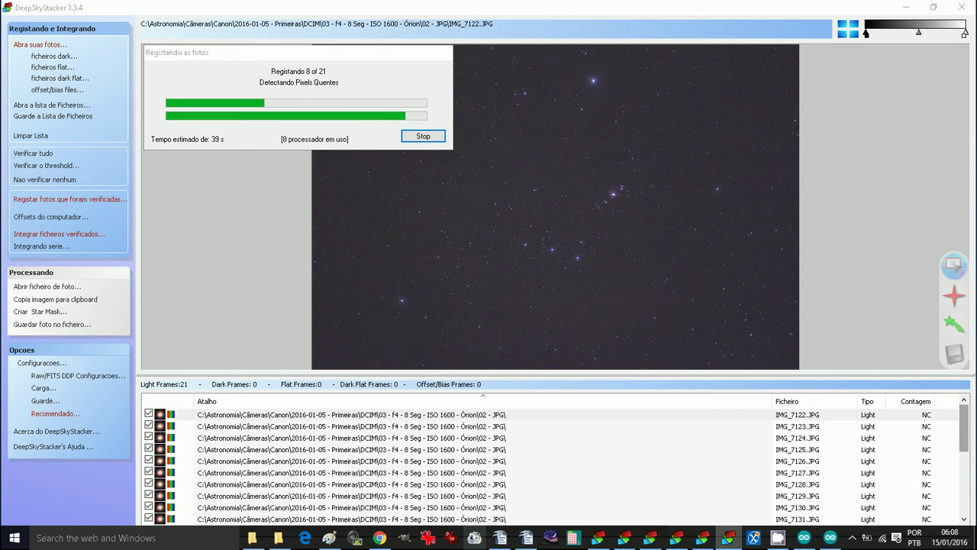
Switch to the empty DeepSkyStacker window and, from its light-frame dialog, open the folder "100 - ETA CARINA em RAW" in a maximized Explorer window.
{"action": "left_click", "coordinate": [703, 540]}
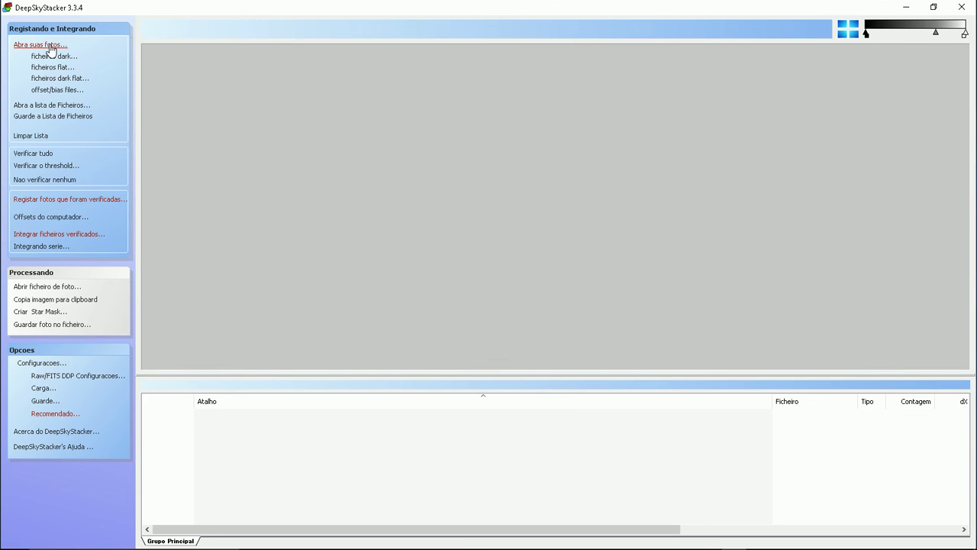
{"action": "left_click", "coordinate": [49, 45]}
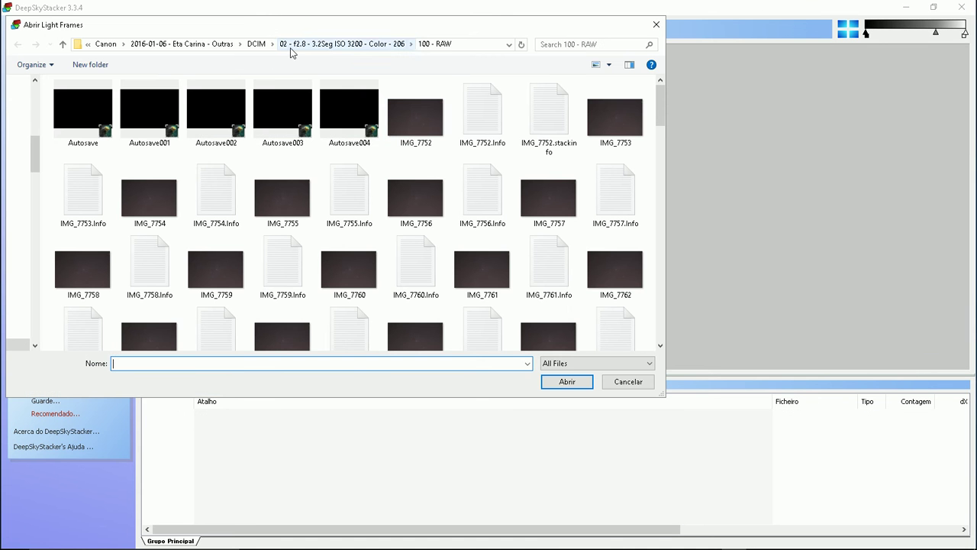
{"action": "left_click", "coordinate": [256, 44]}
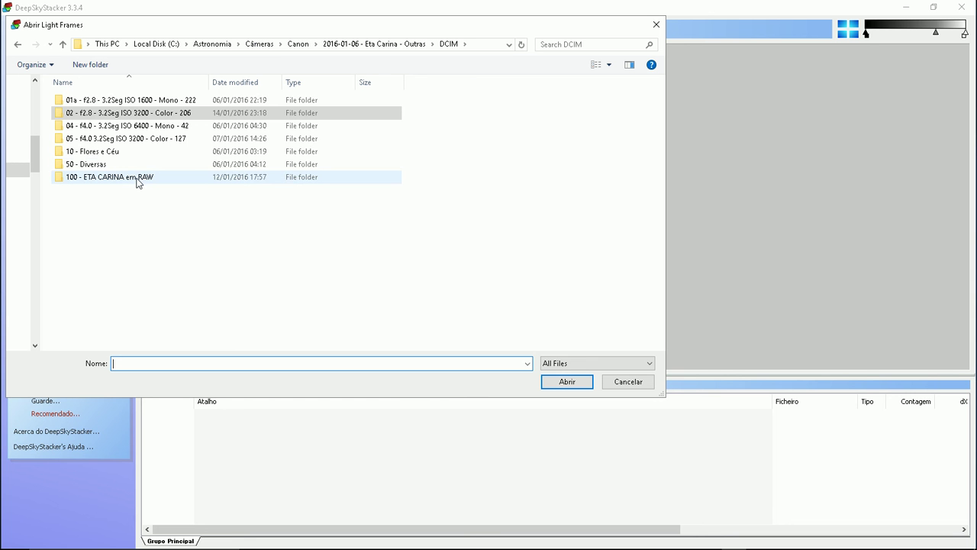
{"action": "left_click", "coordinate": [138, 180]}
{"action": "right_click", "coordinate": [136, 180]}
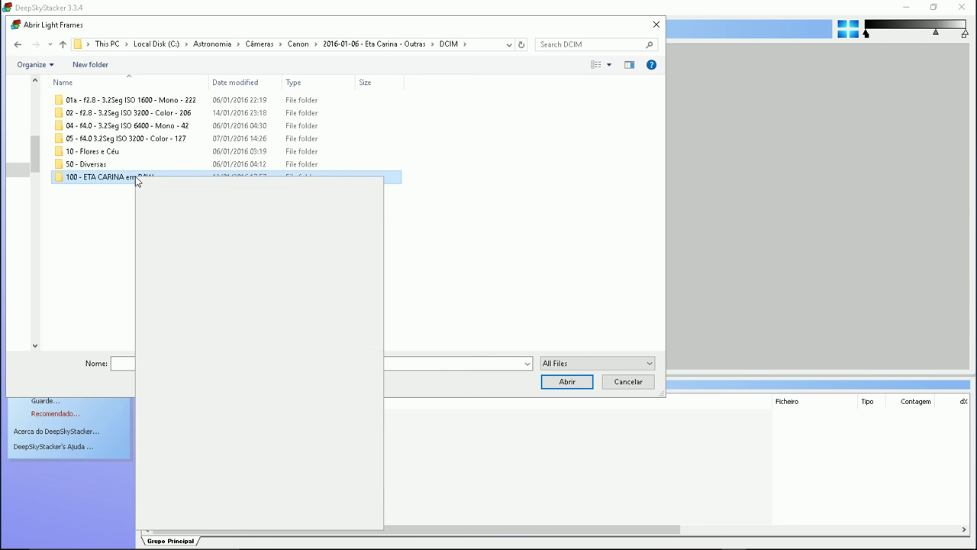
{"action": "left_click", "coordinate": [193, 218]}
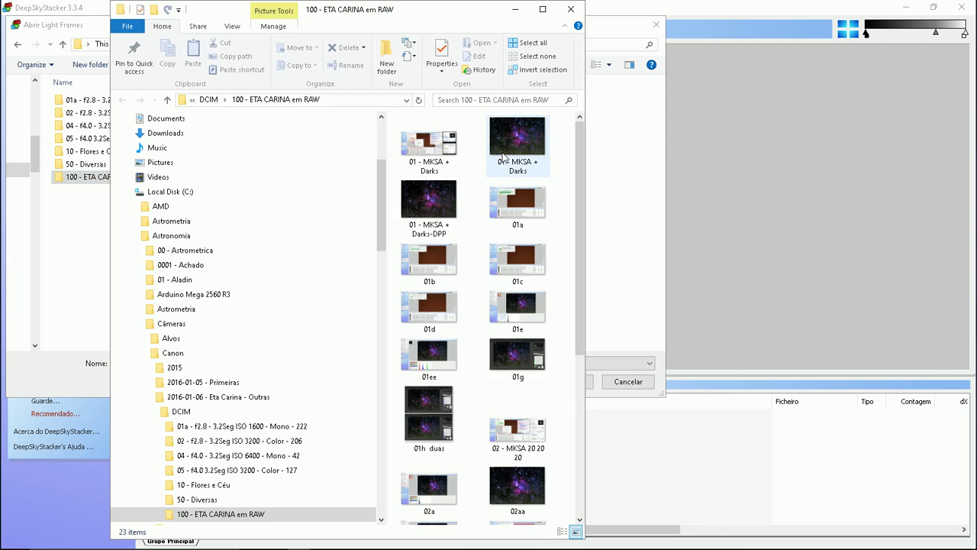
{"action": "left_click", "coordinate": [543, 10]}
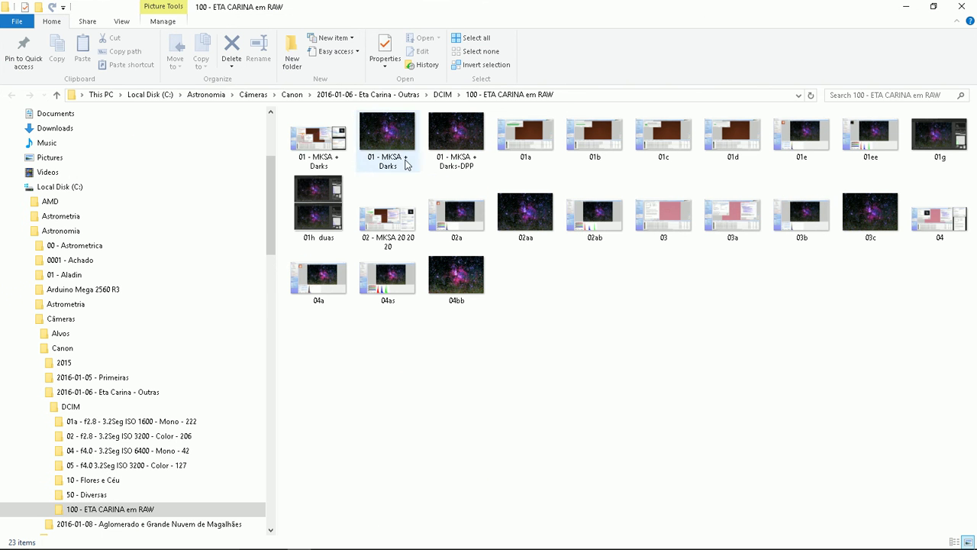
Examine the annotated settings image "01 - MKSA + Darks.png" full screen and check it against the stacked result "01 - MKSA + Darks.TIF".
{"action": "double_click", "coordinate": [324, 145]}
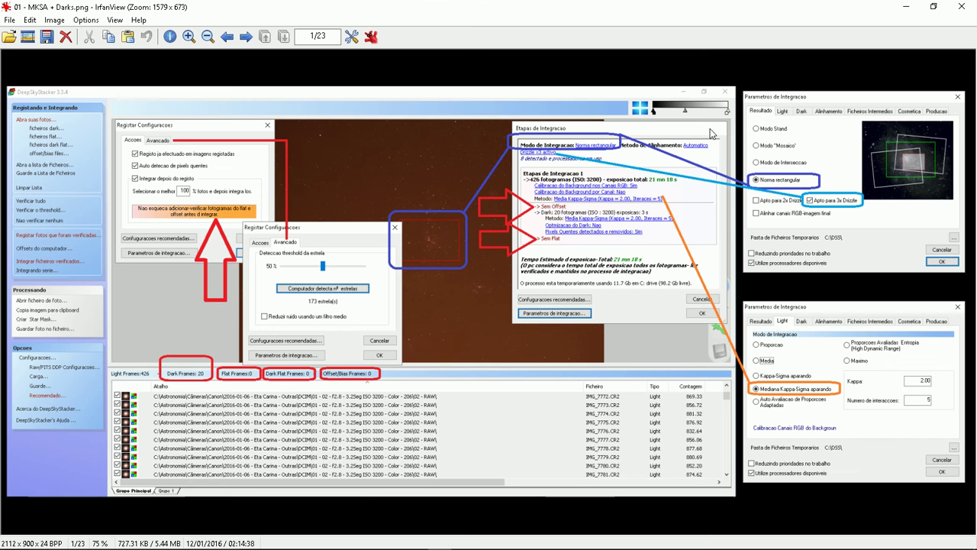
{"action": "key", "text": "Return"}
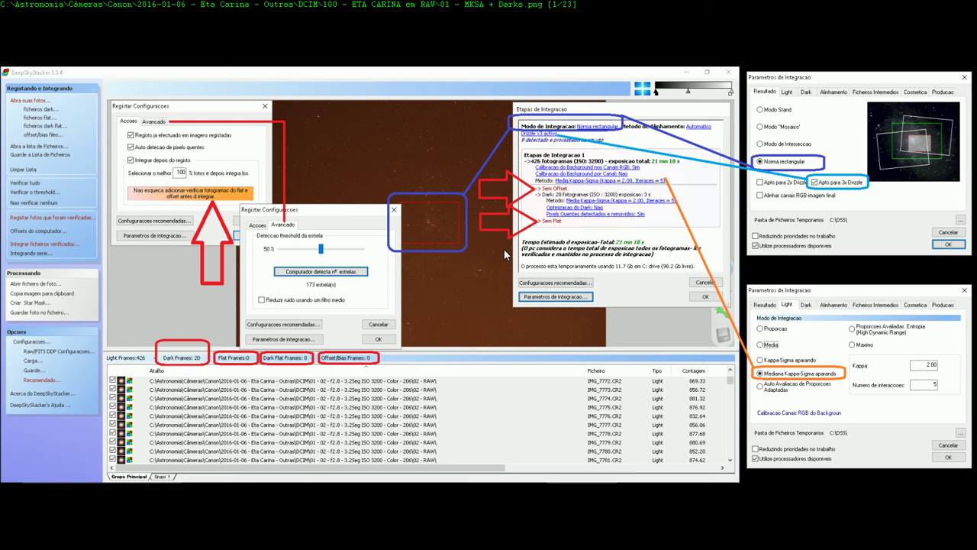
{"action": "key", "text": "space"}
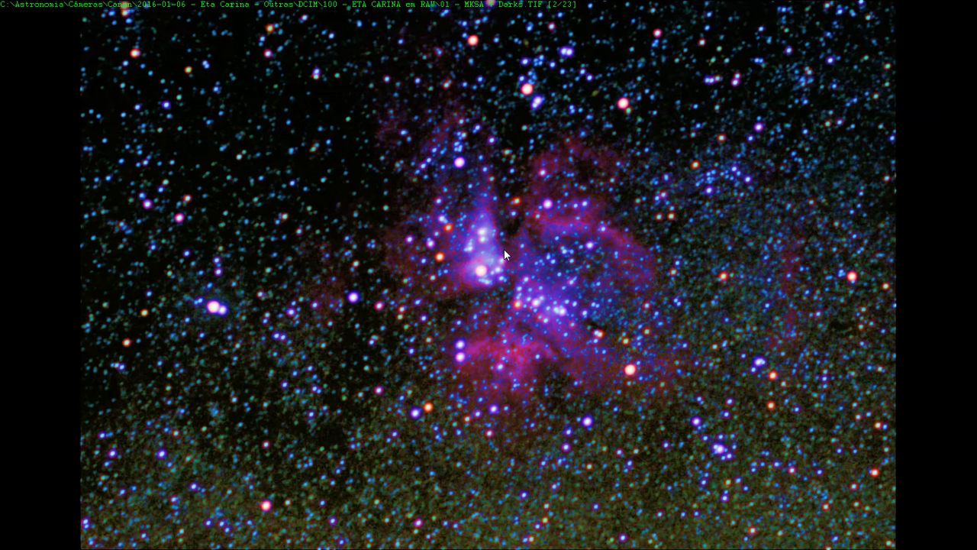
{"action": "key", "text": "BackSpace"}
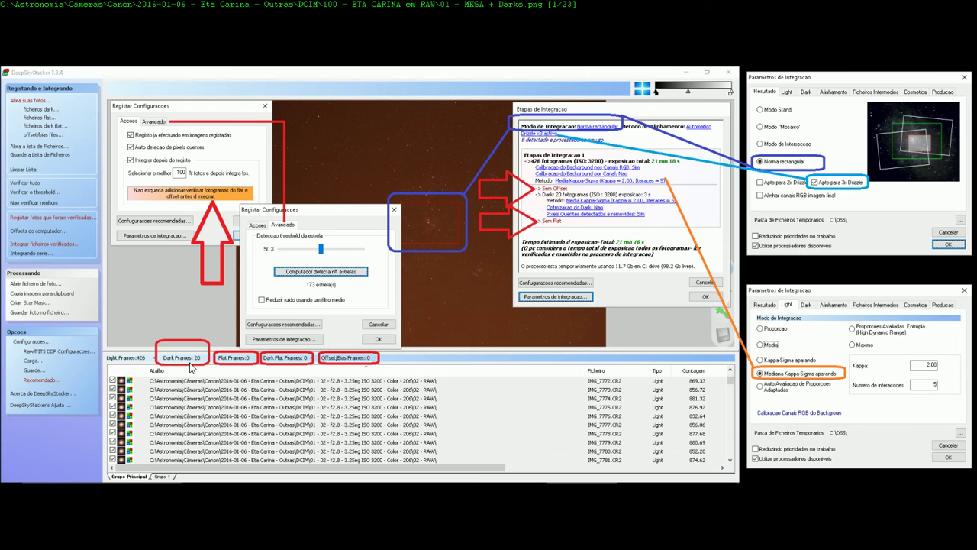
Compare "01 - MKSA + Darks.TIF" with "01 - MKSA + Darks-DPP.TIF" by alternating between them, and return to the annotated settings image.
{"action": "key", "text": "Right"}
{"action": "key", "text": "Right"}
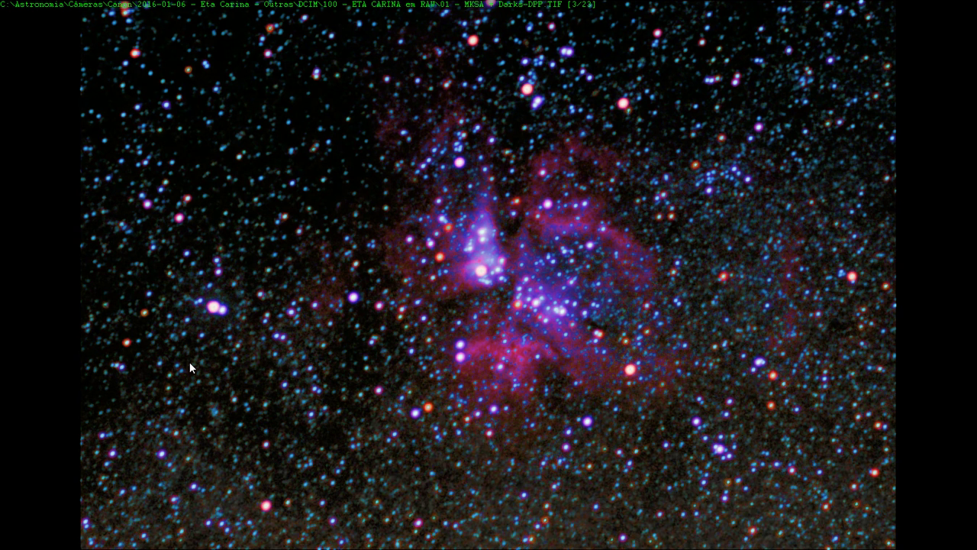
{"action": "key", "text": "Left"}
{"action": "key", "text": "Right"}
{"action": "key", "text": "Left"}
{"action": "key", "text": "Left"}
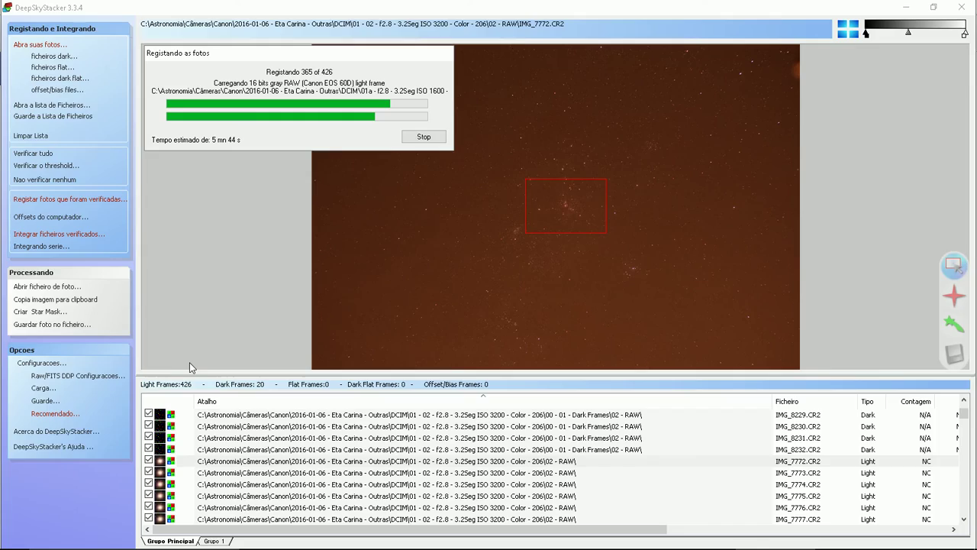
{"action": "key", "text": "Right"}
{"action": "key", "text": "Right"}
{"action": "key", "text": "Left"}
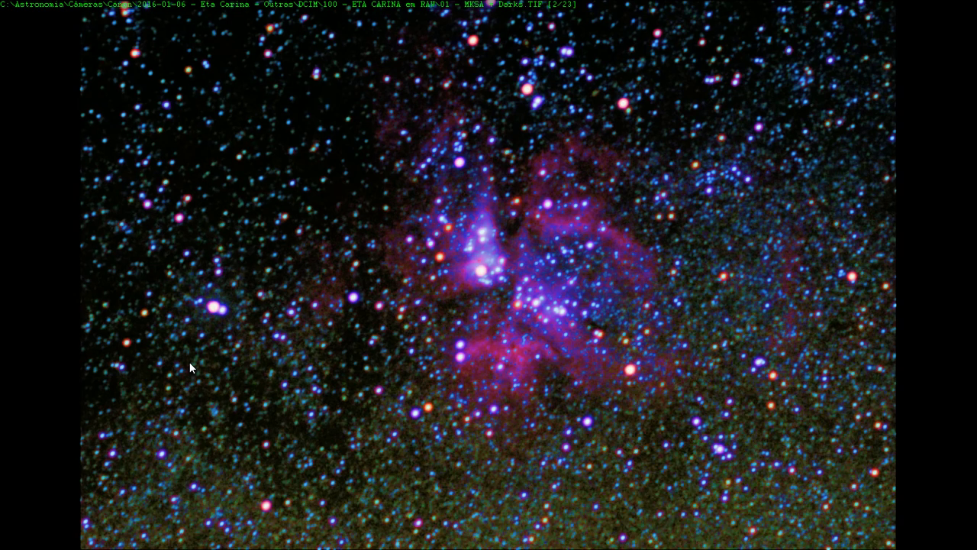
{"action": "key", "text": "Right"}
{"action": "key", "text": "Left"}
{"action": "key", "text": "Right"}
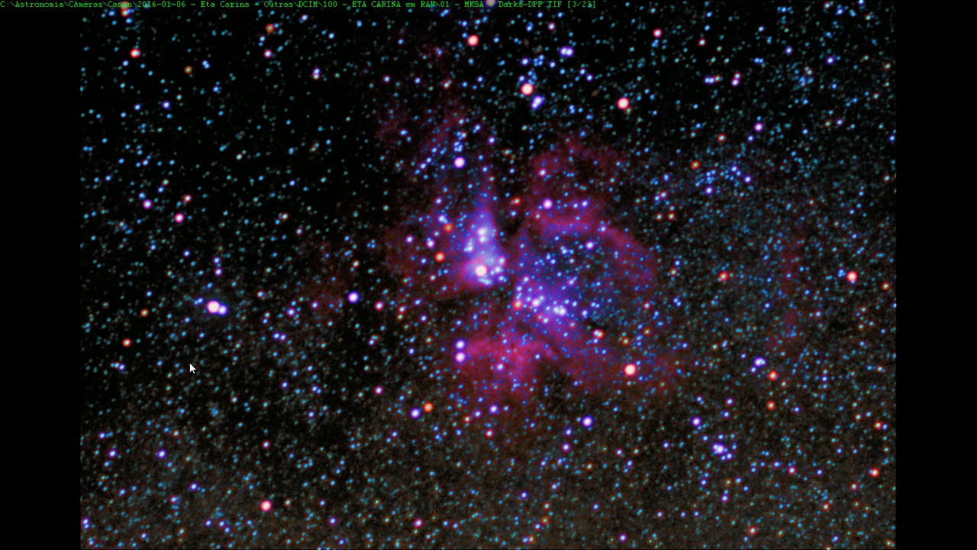
{"action": "key", "text": "Left"}
{"action": "key", "text": "Right"}
{"action": "key", "text": "Left"}
{"action": "key", "text": "Left"}
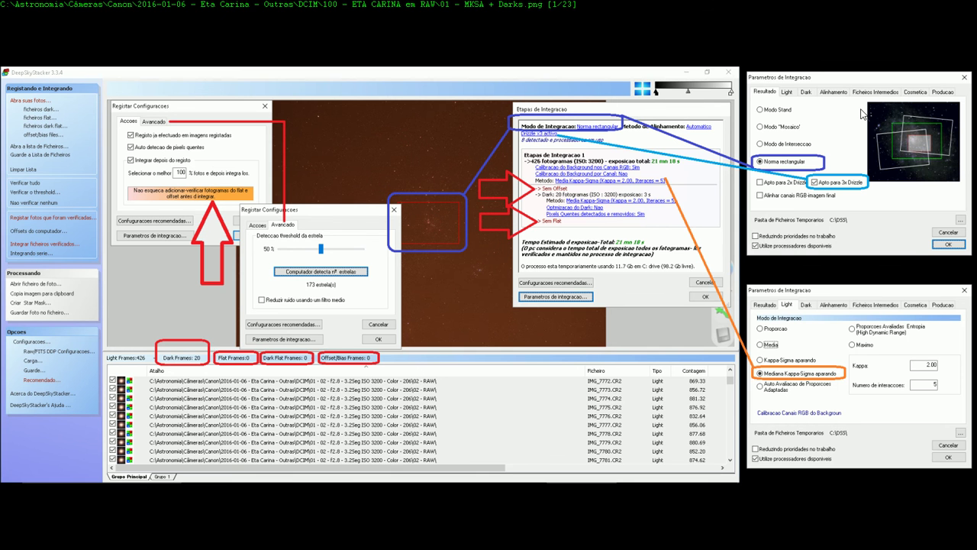
Leave the image viewing, cancel the light-frame selection and move the integration progress window off the middle of the Orion photo.
{"action": "key", "text": "Return"}
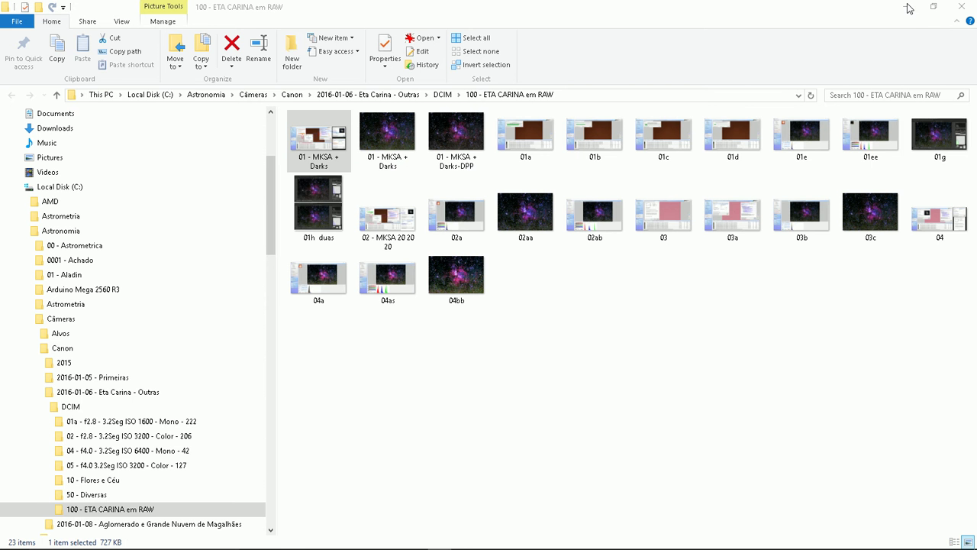
{"action": "left_click", "coordinate": [907, 8]}
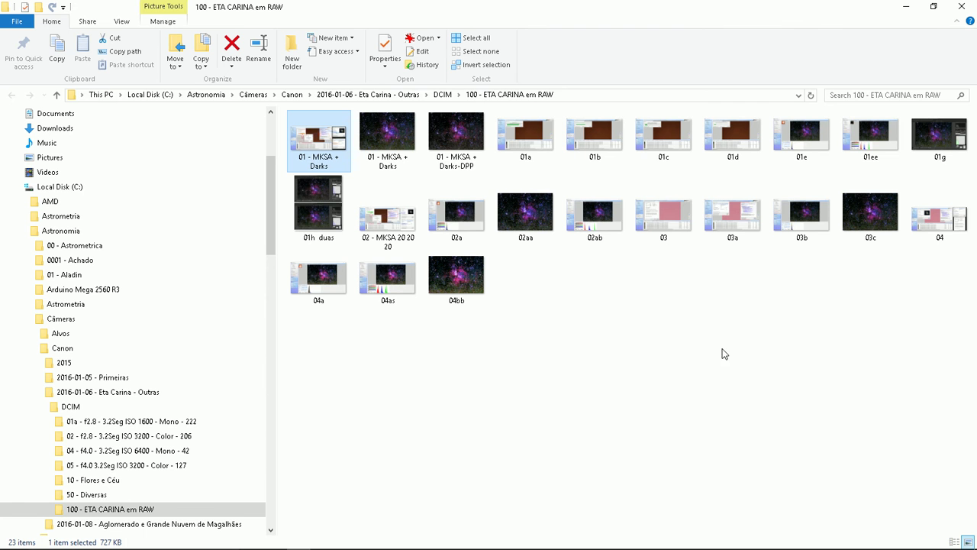
{"action": "left_click", "coordinate": [910, 7]}
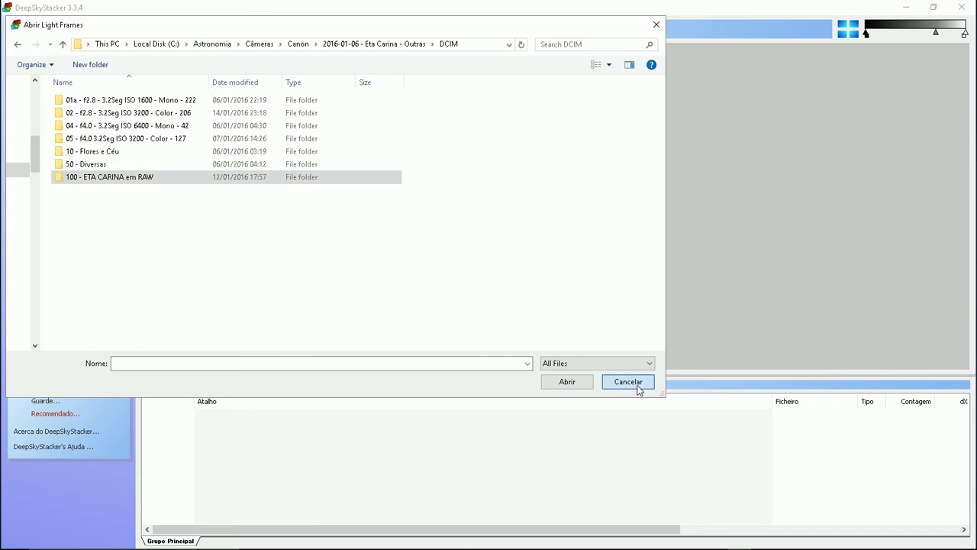
{"action": "left_click", "coordinate": [628, 381]}
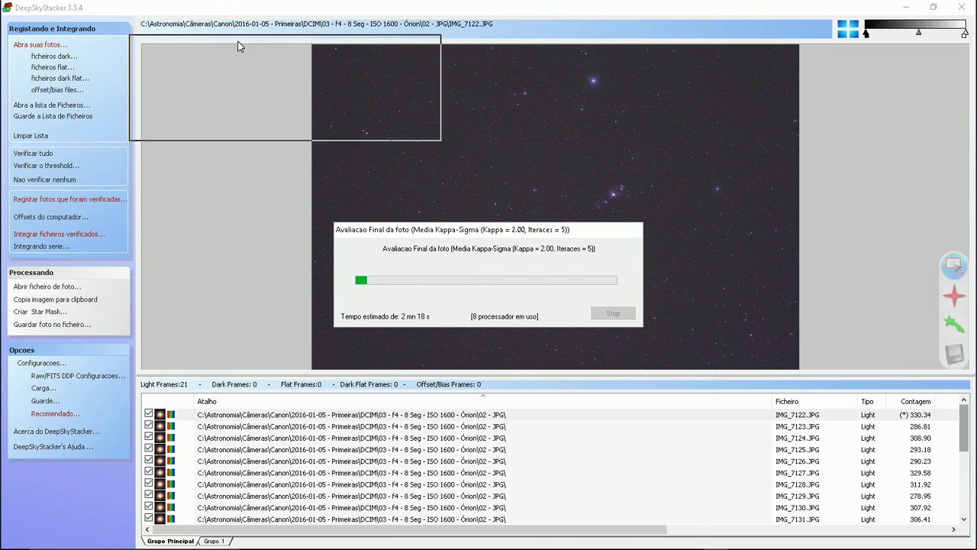
{"action": "left_click_drag", "start_coordinate": [238, 45], "coordinate": [255, 54]}
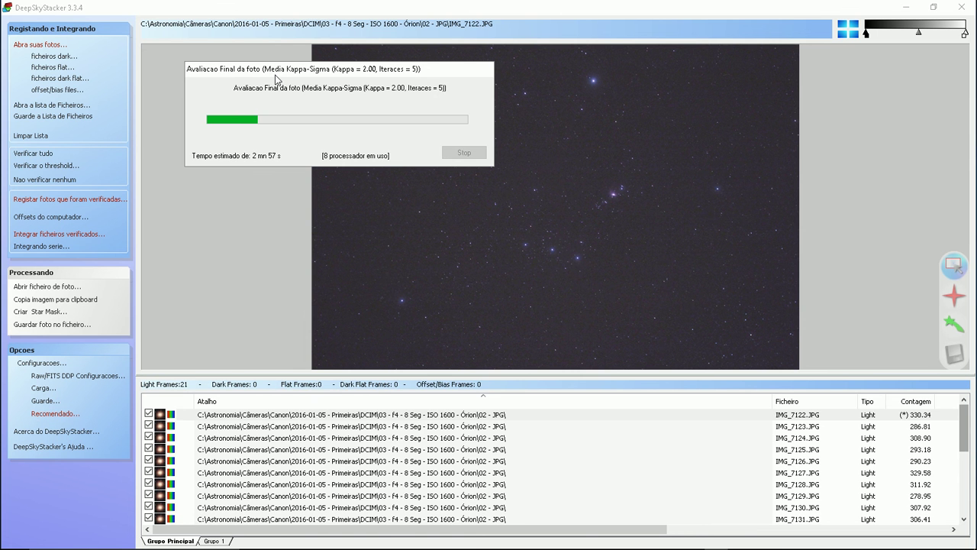
Reopen the "100 - ETA CARINA em RAW" folder from the empty DeepSkyStacker window's light-frame dialog and maximize its Explorer window.
{"action": "mouse_move", "coordinate": [488, 546]}
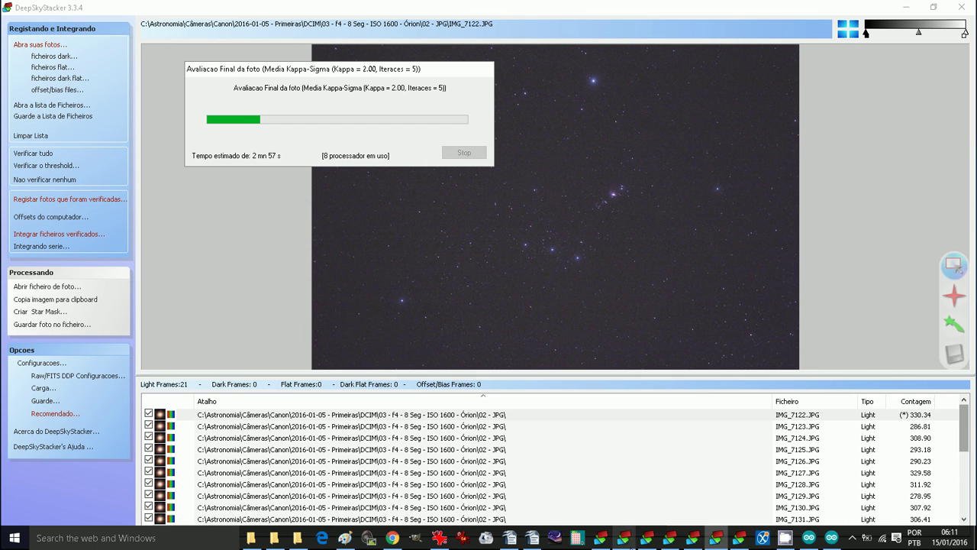
{"action": "left_click", "coordinate": [737, 544]}
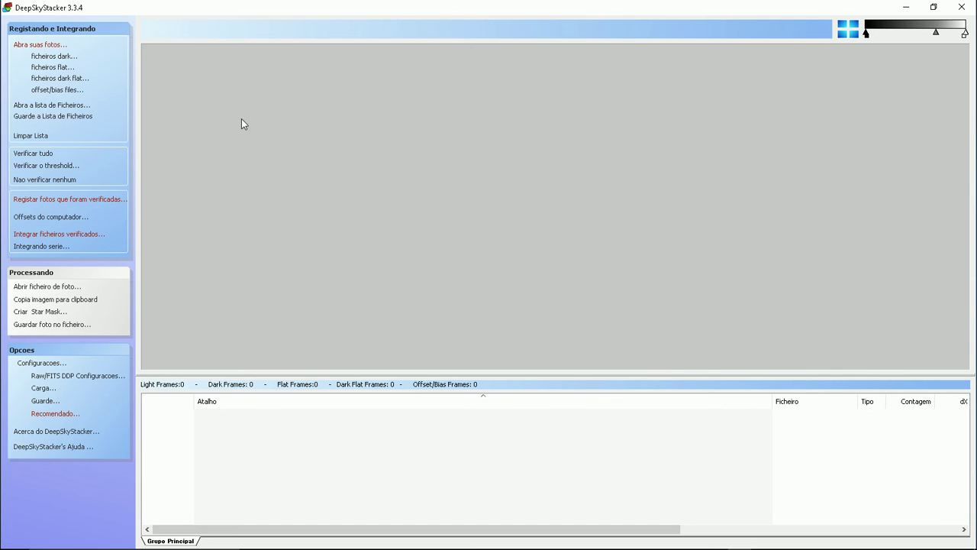
{"action": "left_click", "coordinate": [39, 46]}
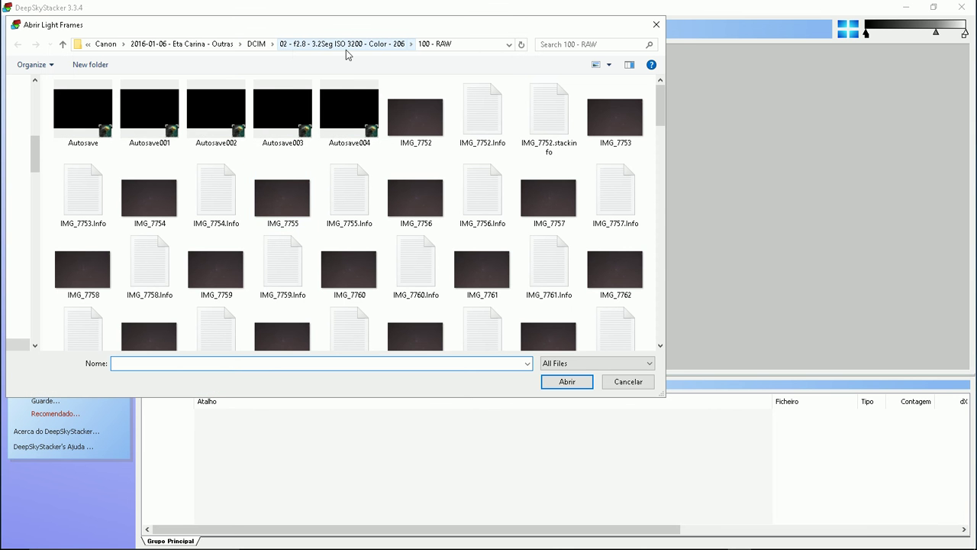
{"action": "left_click", "coordinate": [345, 49]}
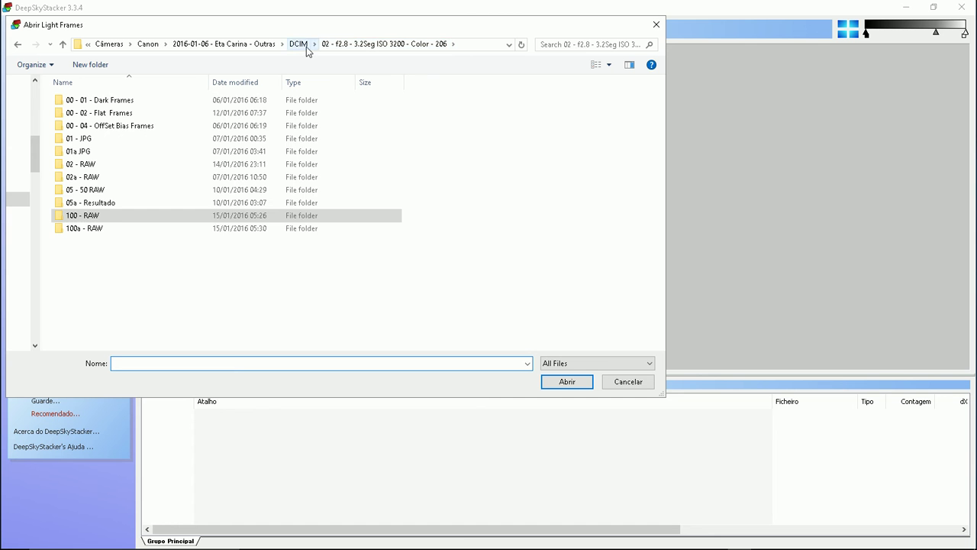
{"action": "left_click", "coordinate": [306, 46]}
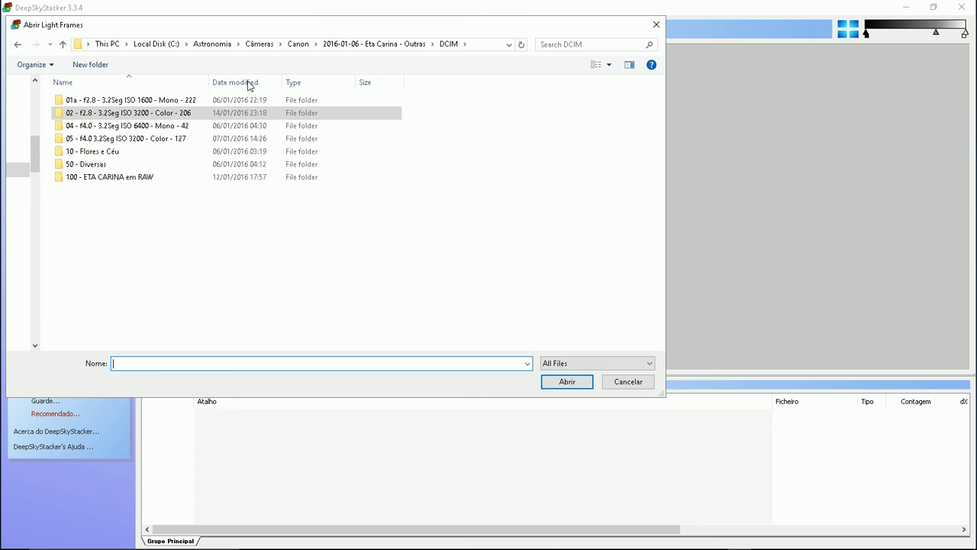
{"action": "right_click", "coordinate": [140, 182]}
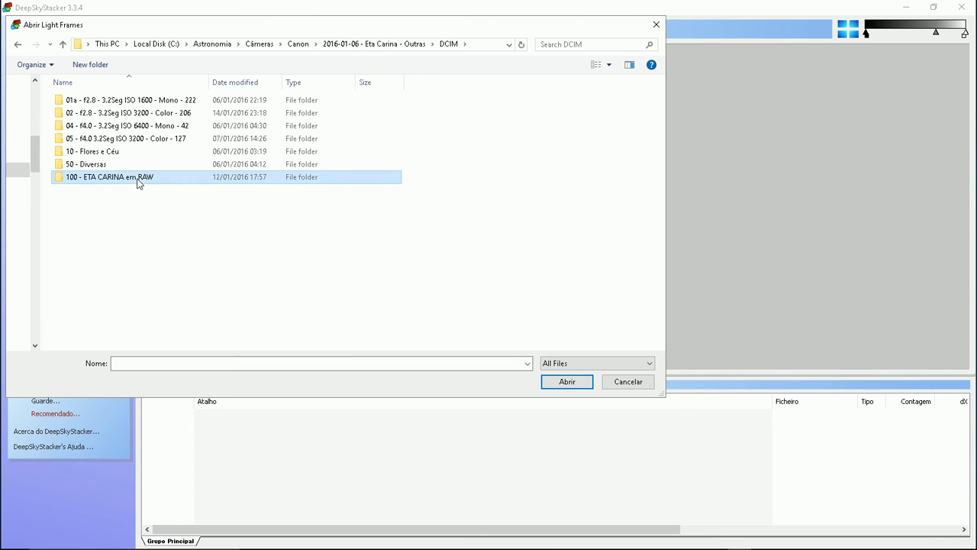
{"action": "left_click", "coordinate": [191, 219]}
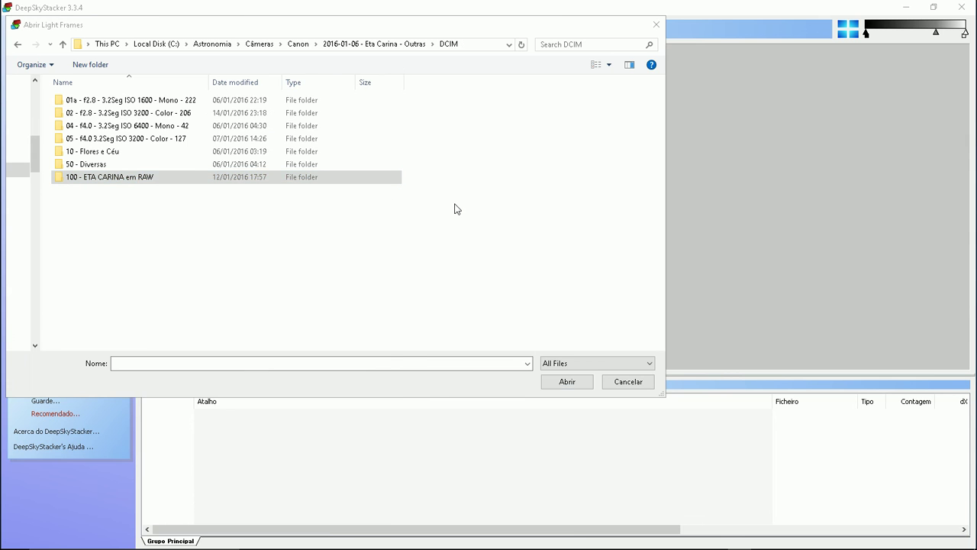
{"action": "left_click", "coordinate": [558, 9]}
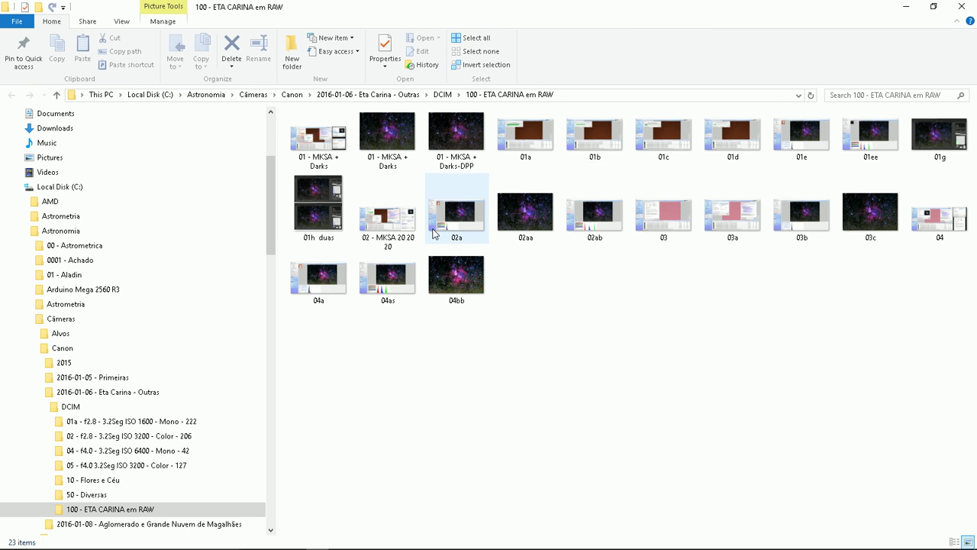
Review the Eta Carina processing screenshots 01ee, "02 - MKSA 20 20 20", 03 and 03b one after another in the image viewer.
{"action": "double_click", "coordinate": [864, 153]}
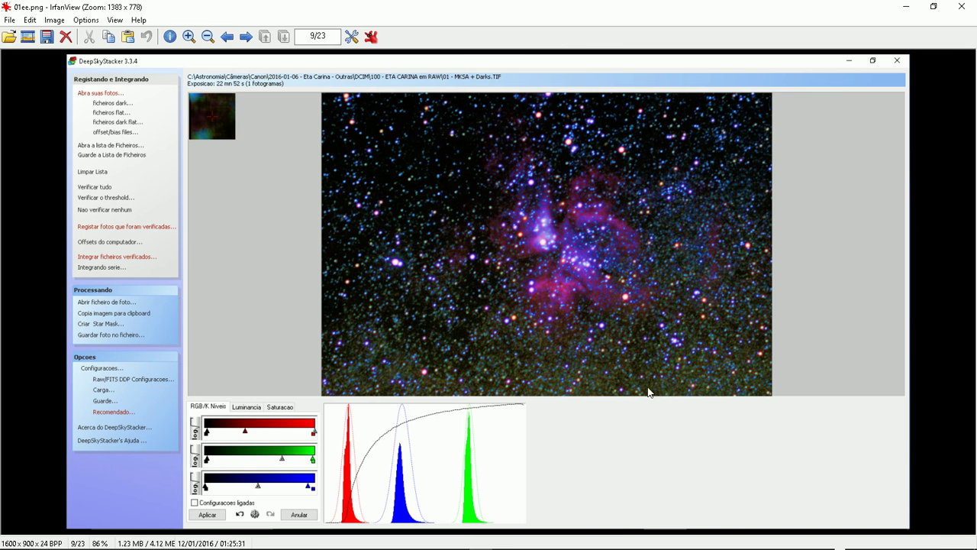
{"action": "left_click", "coordinate": [964, 10]}
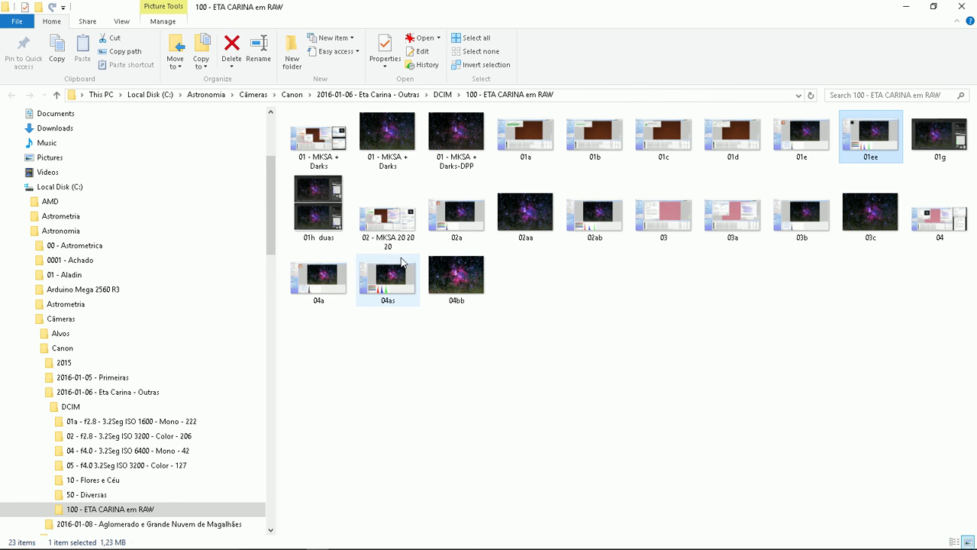
{"action": "double_click", "coordinate": [394, 227]}
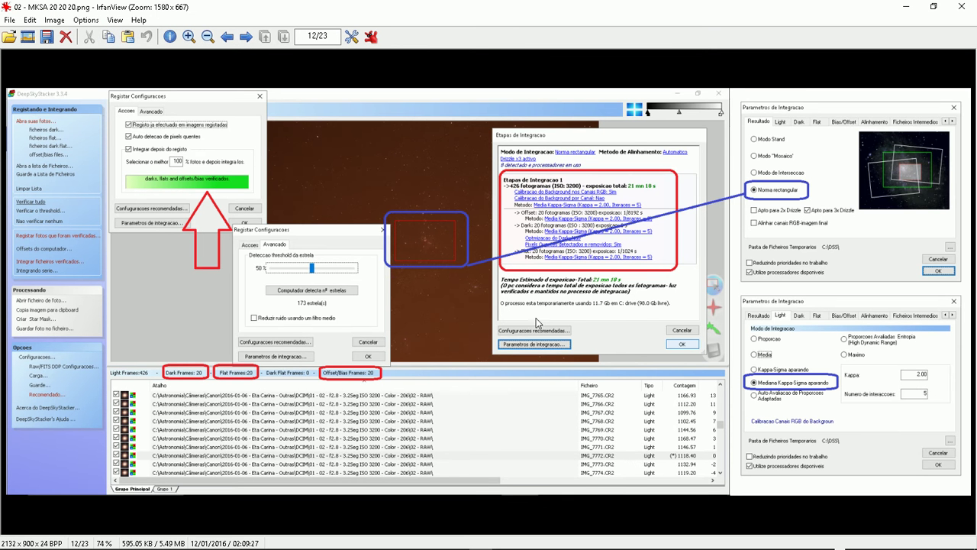
{"action": "left_click", "coordinate": [960, 17]}
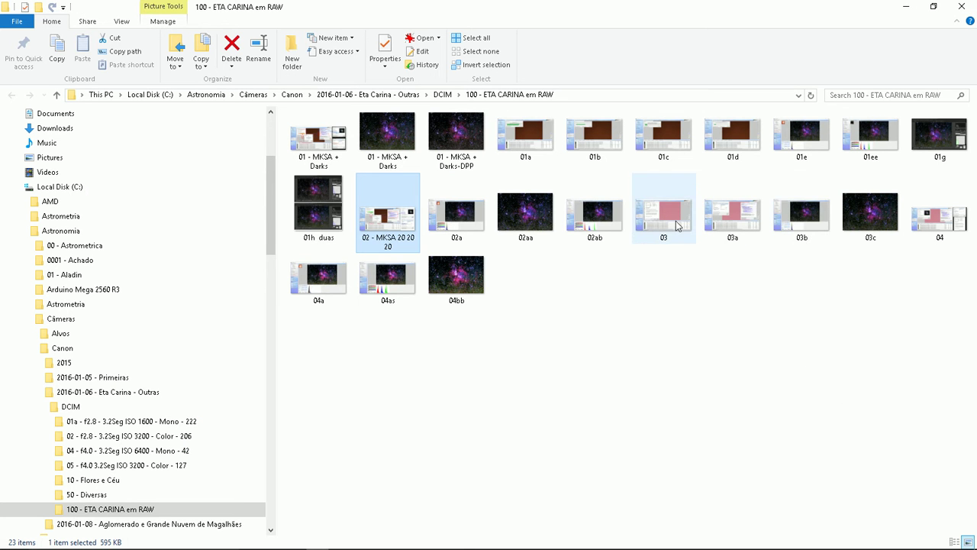
{"action": "double_click", "coordinate": [679, 227]}
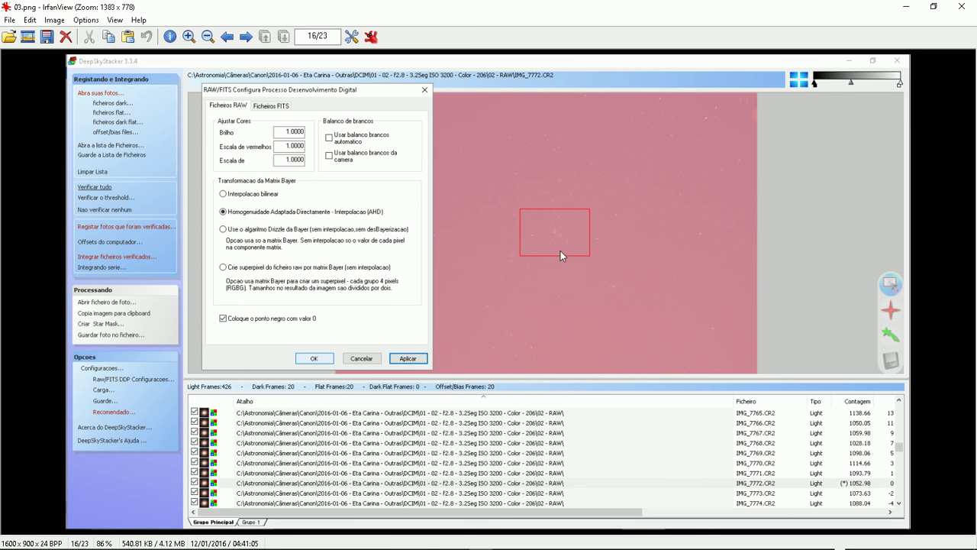
{"action": "left_click", "coordinate": [960, 8]}
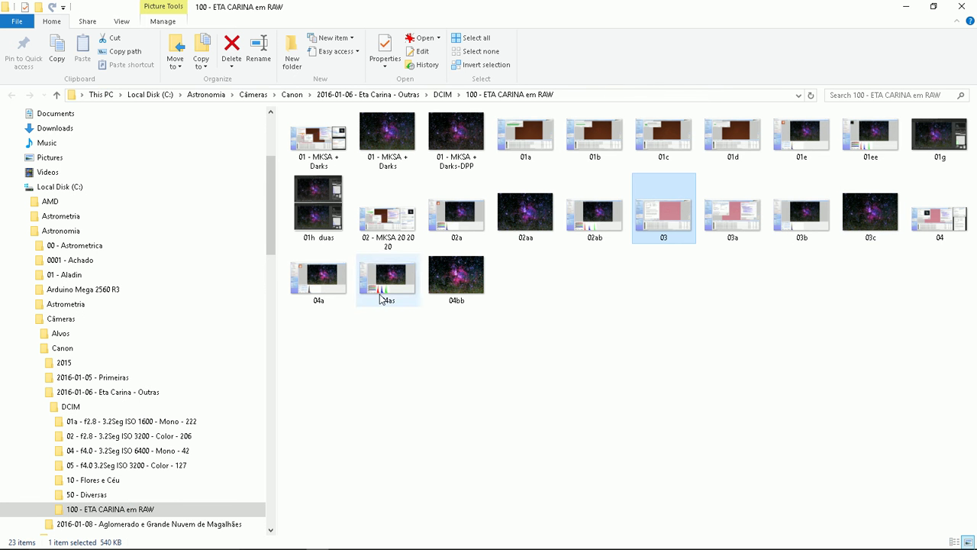
{"action": "double_click", "coordinate": [813, 220]}
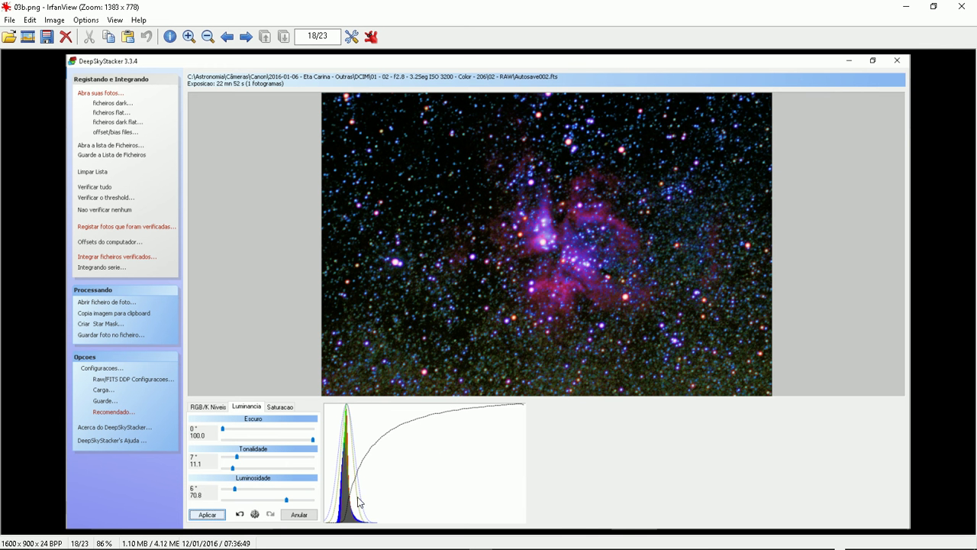
Review the Eta Carina processing screenshot 04as and the resulting image 04bb.TIF one after the other in the image viewer.
{"action": "left_click", "coordinate": [960, 7]}
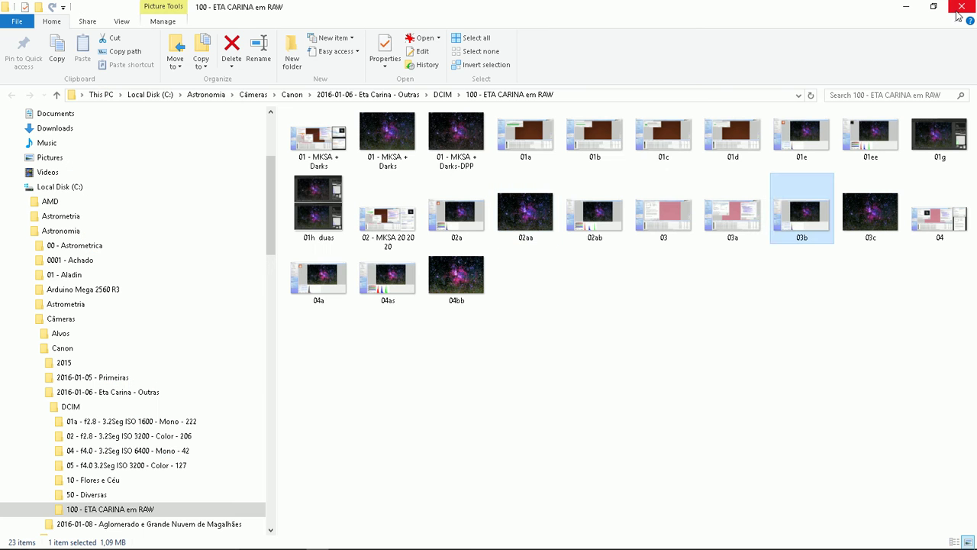
{"action": "double_click", "coordinate": [388, 281]}
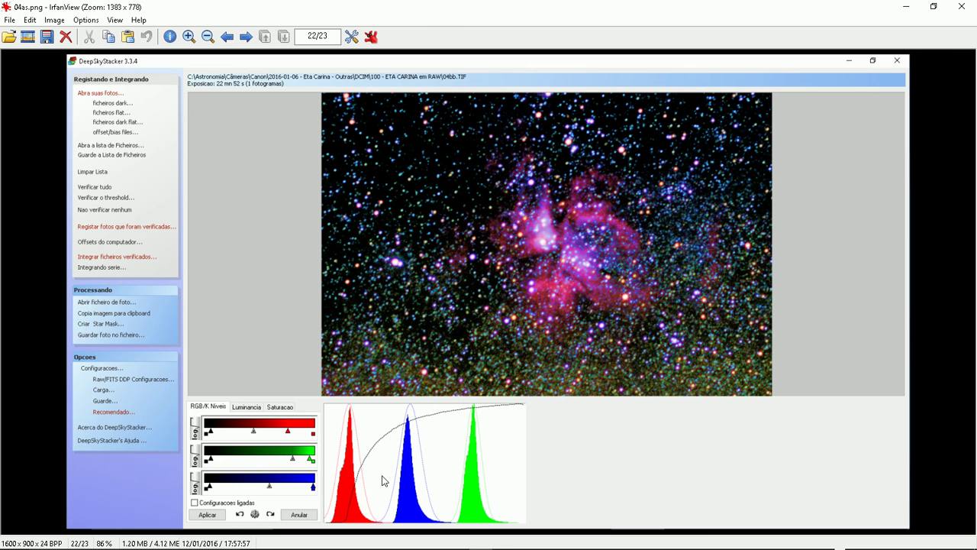
{"action": "left_click", "coordinate": [962, 7]}
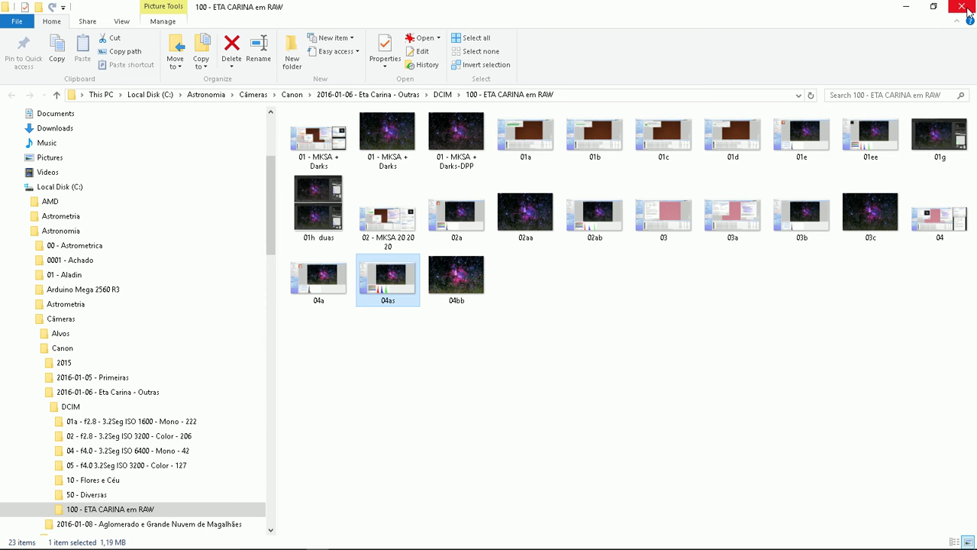
{"action": "double_click", "coordinate": [461, 281]}
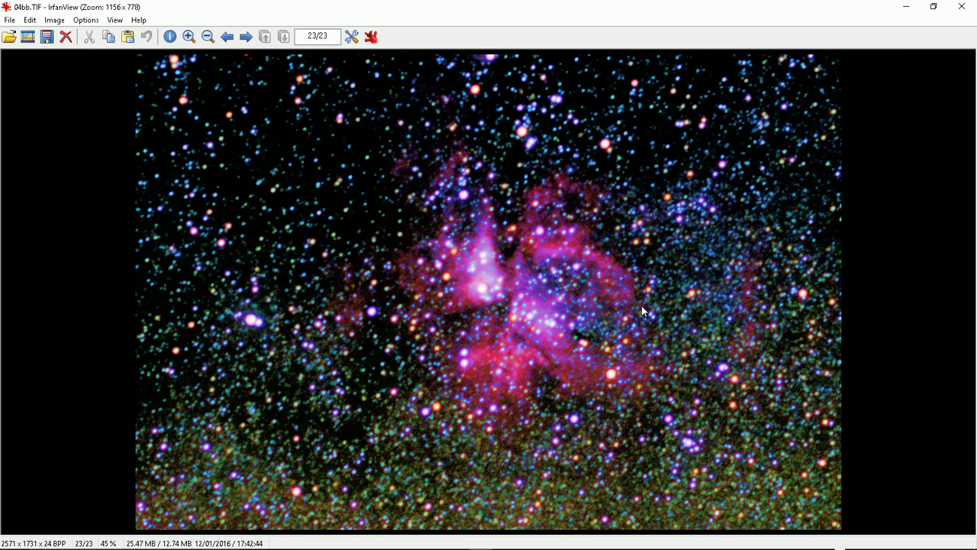
{"action": "left_click", "coordinate": [962, 7]}
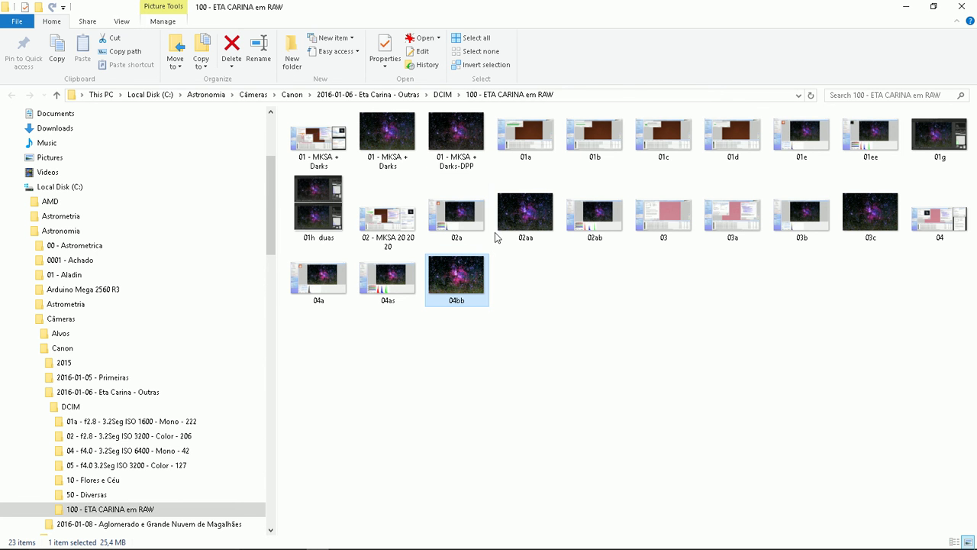
View the processed Eta Carina results 02aa.TIF and 03c.TIF in turn, and return to the folder.
{"action": "double_click", "coordinate": [537, 204]}
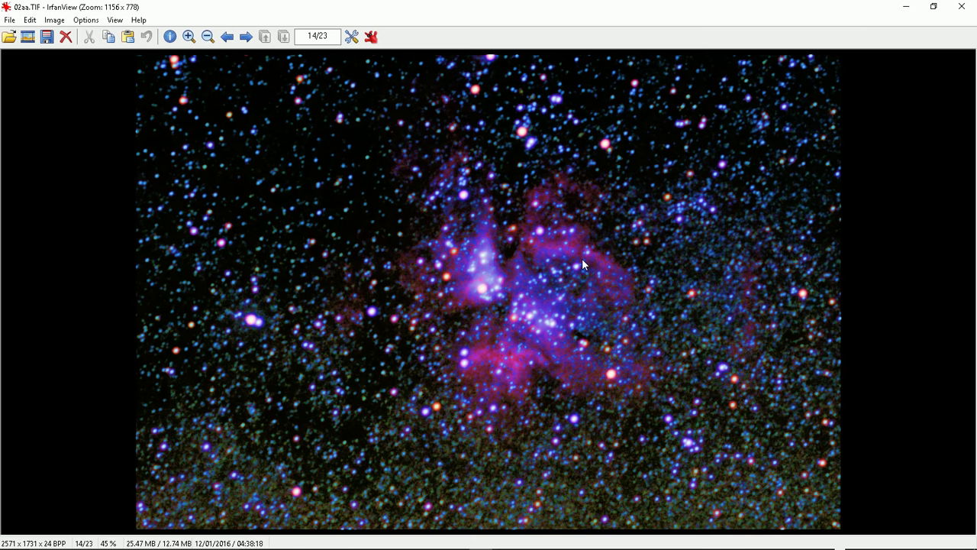
{"action": "left_click", "coordinate": [962, 7]}
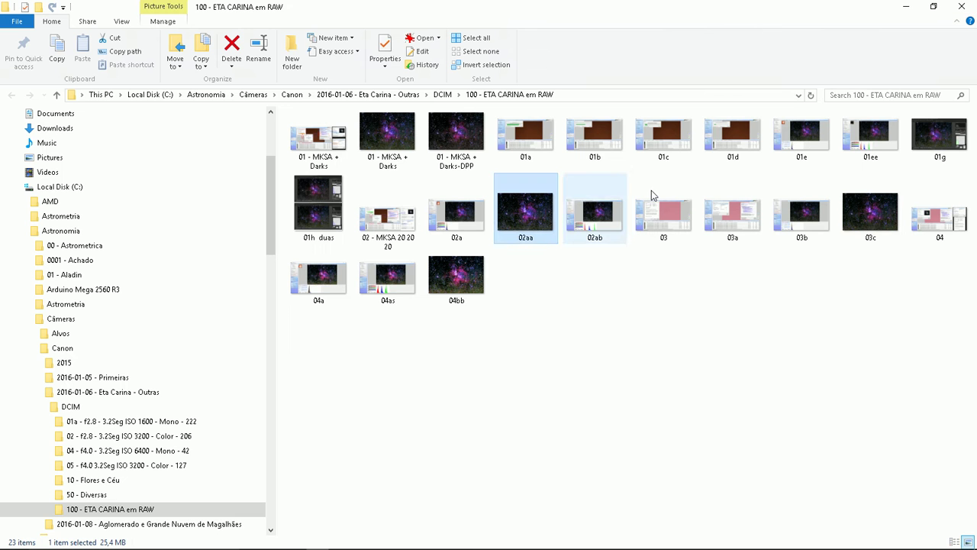
{"action": "double_click", "coordinate": [871, 223]}
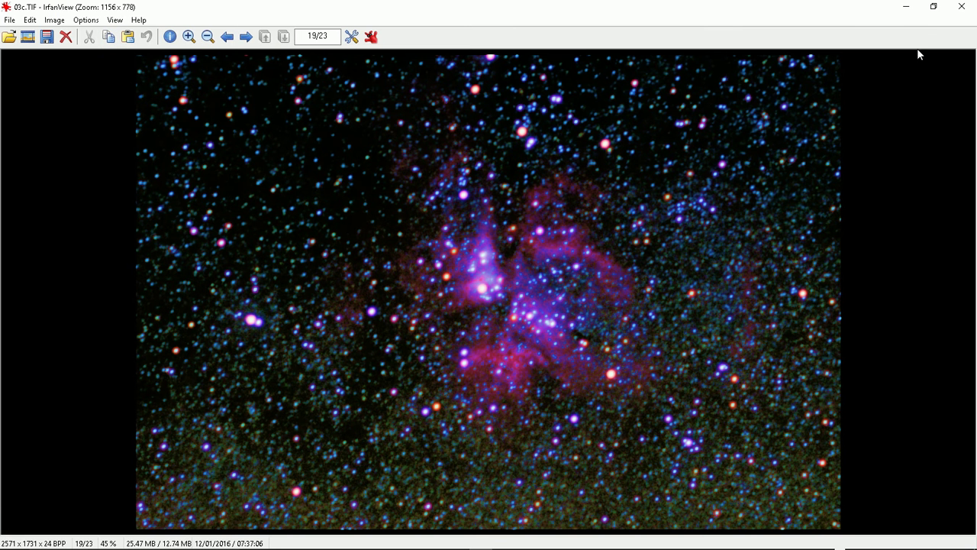
{"action": "left_click", "coordinate": [962, 7]}
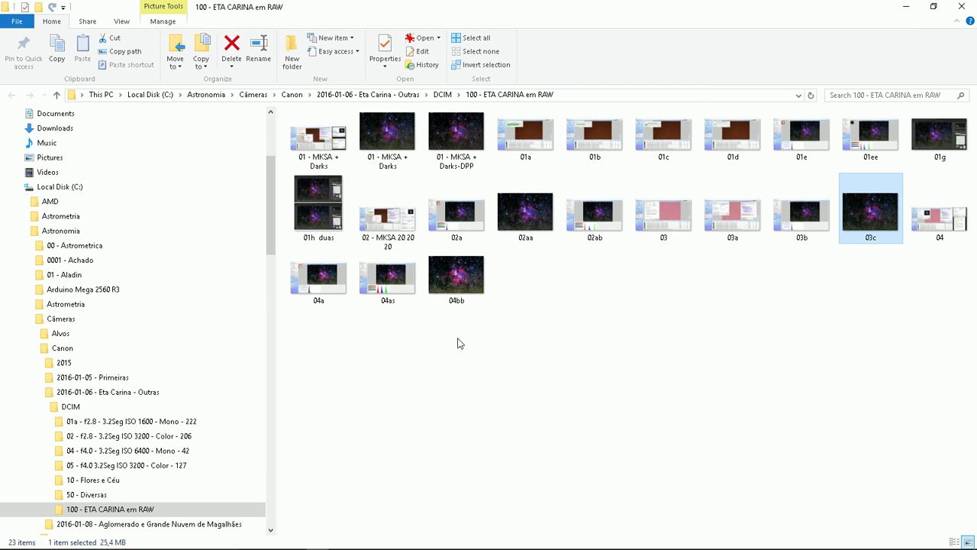
Minimize the Eta Carina folder window and dismiss the light-frame selection dialog without adding any files.
{"action": "left_click", "coordinate": [907, 11]}
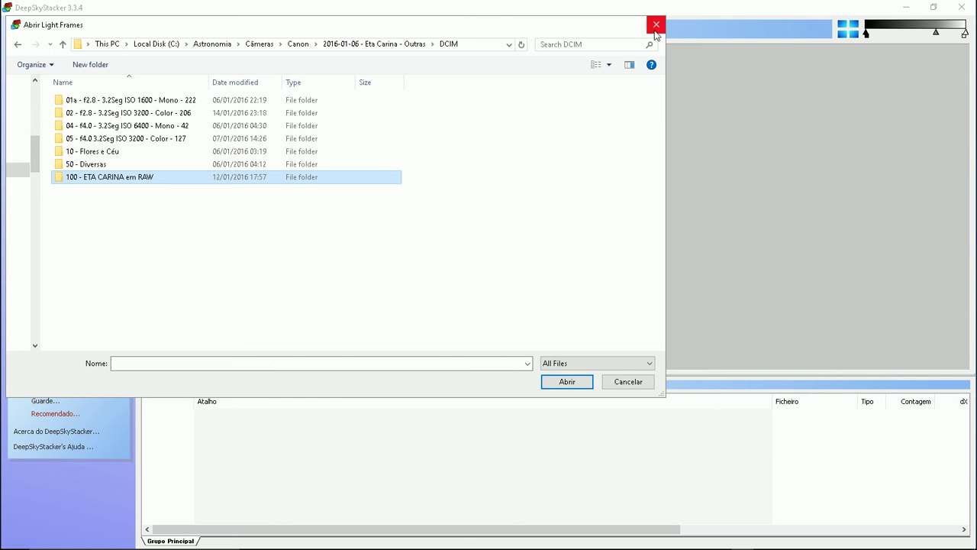
{"action": "left_click", "coordinate": [655, 26]}
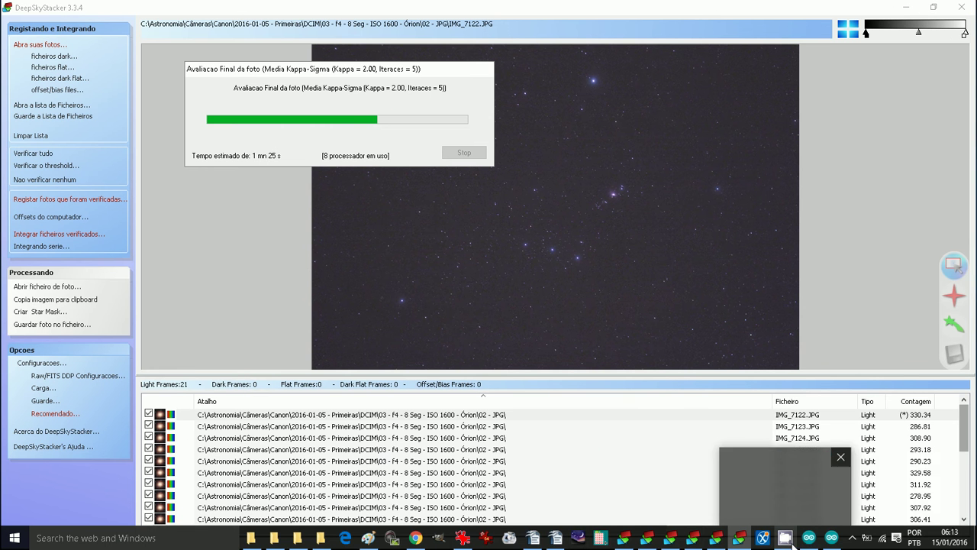
{"action": "left_click", "coordinate": [792, 543]}
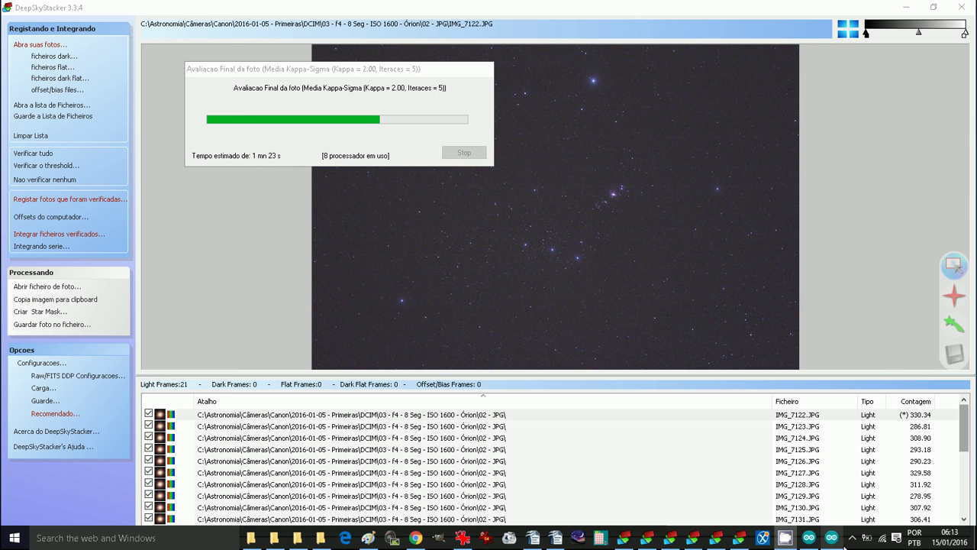
{"action": "left_click", "coordinate": [852, 537]}
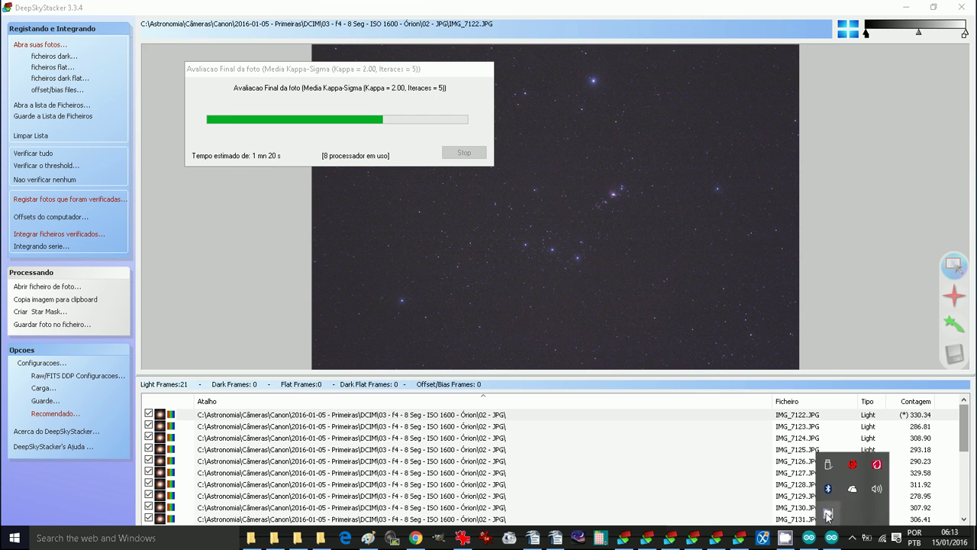
{"action": "mouse_move", "coordinate": [831, 538]}
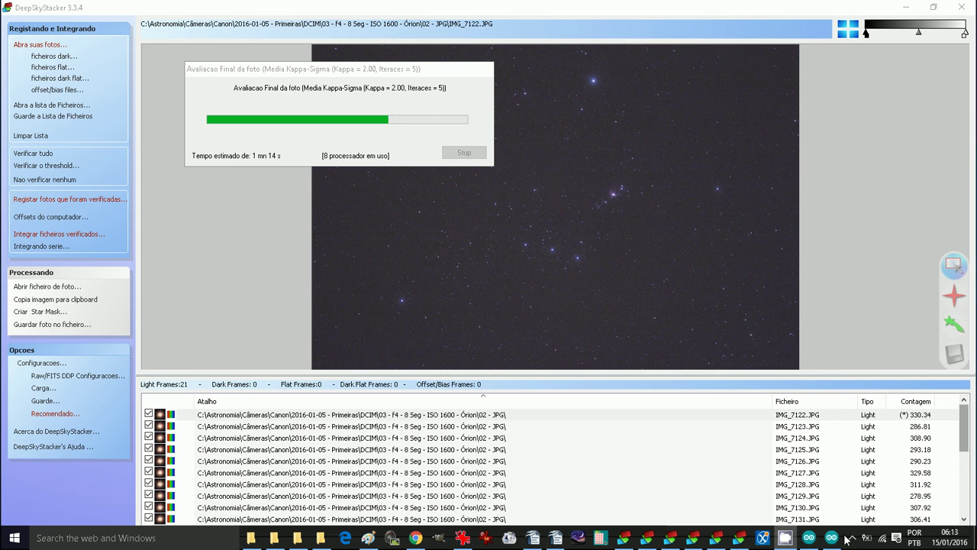
{"action": "left_click", "coordinate": [855, 535]}
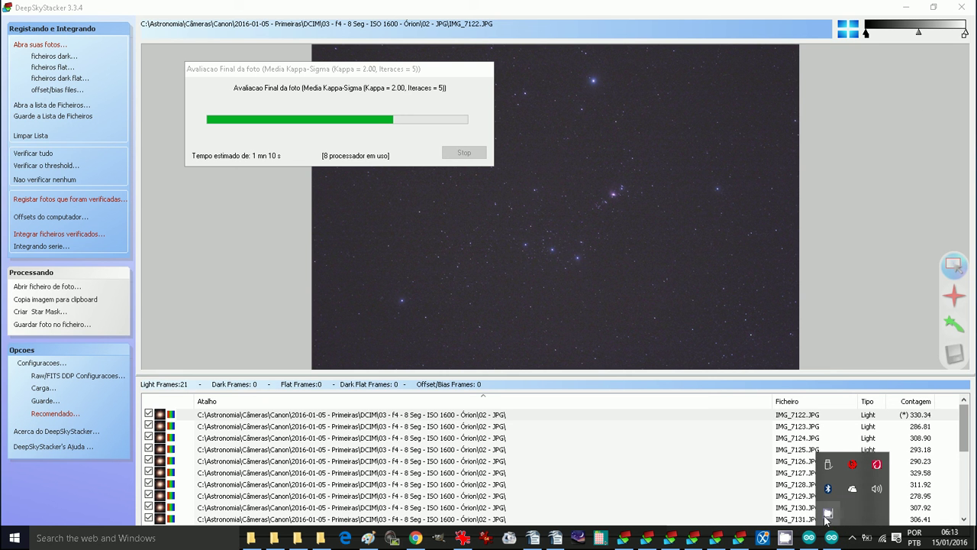
{"action": "right_click", "coordinate": [827, 514]}
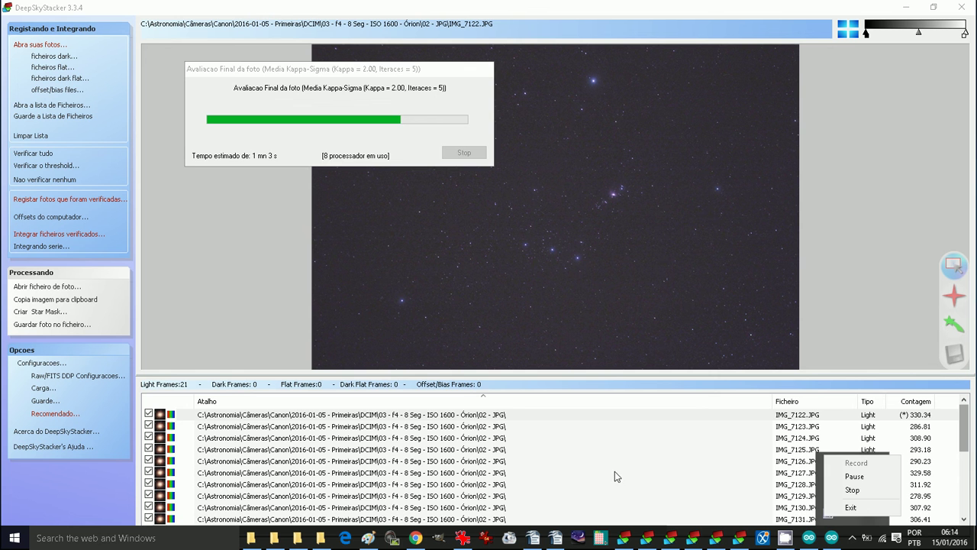
{"action": "left_click", "coordinate": [786, 541]}
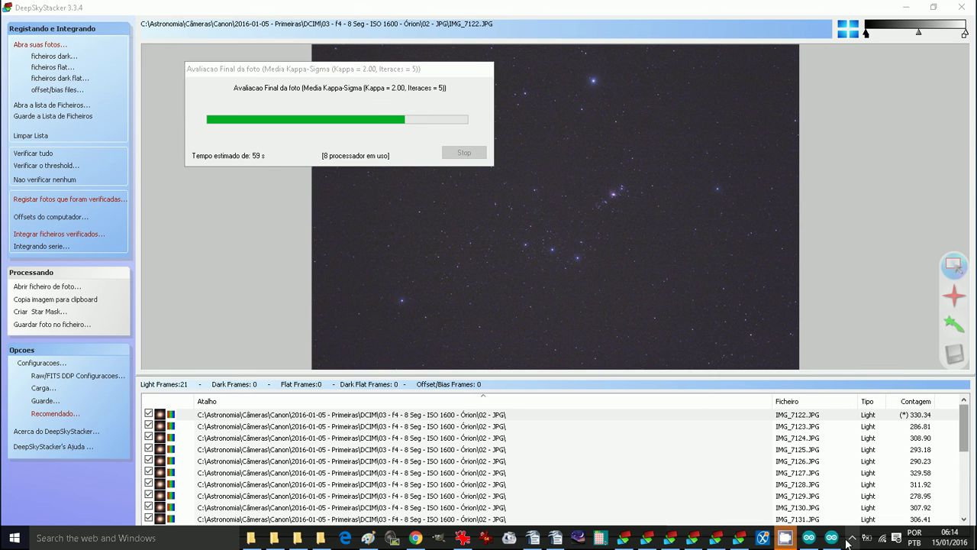
{"action": "left_click", "coordinate": [853, 539]}
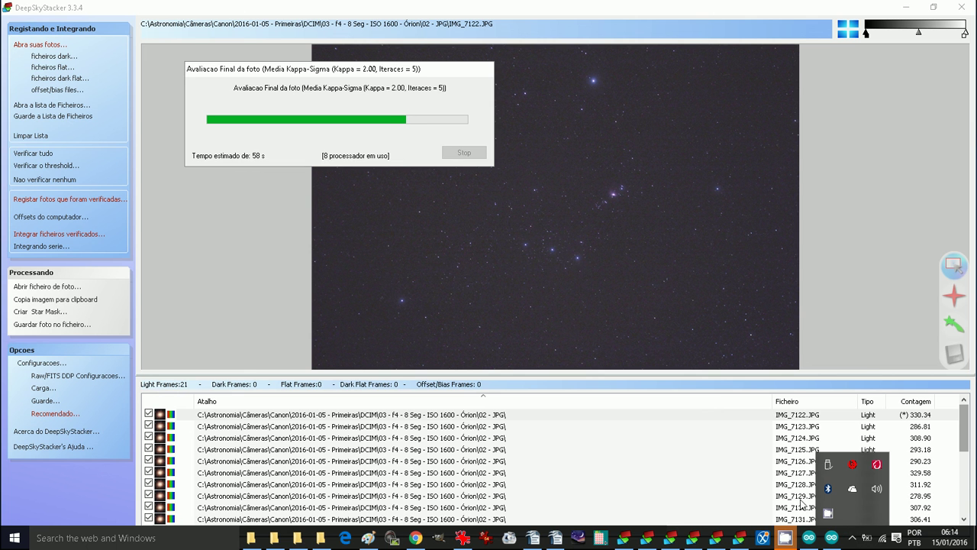
{"action": "left_click", "coordinate": [786, 538]}
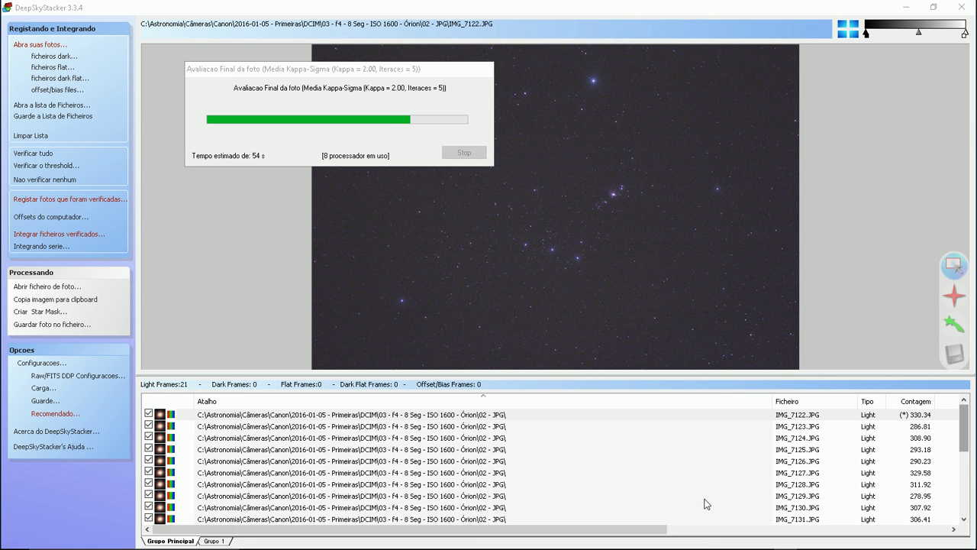